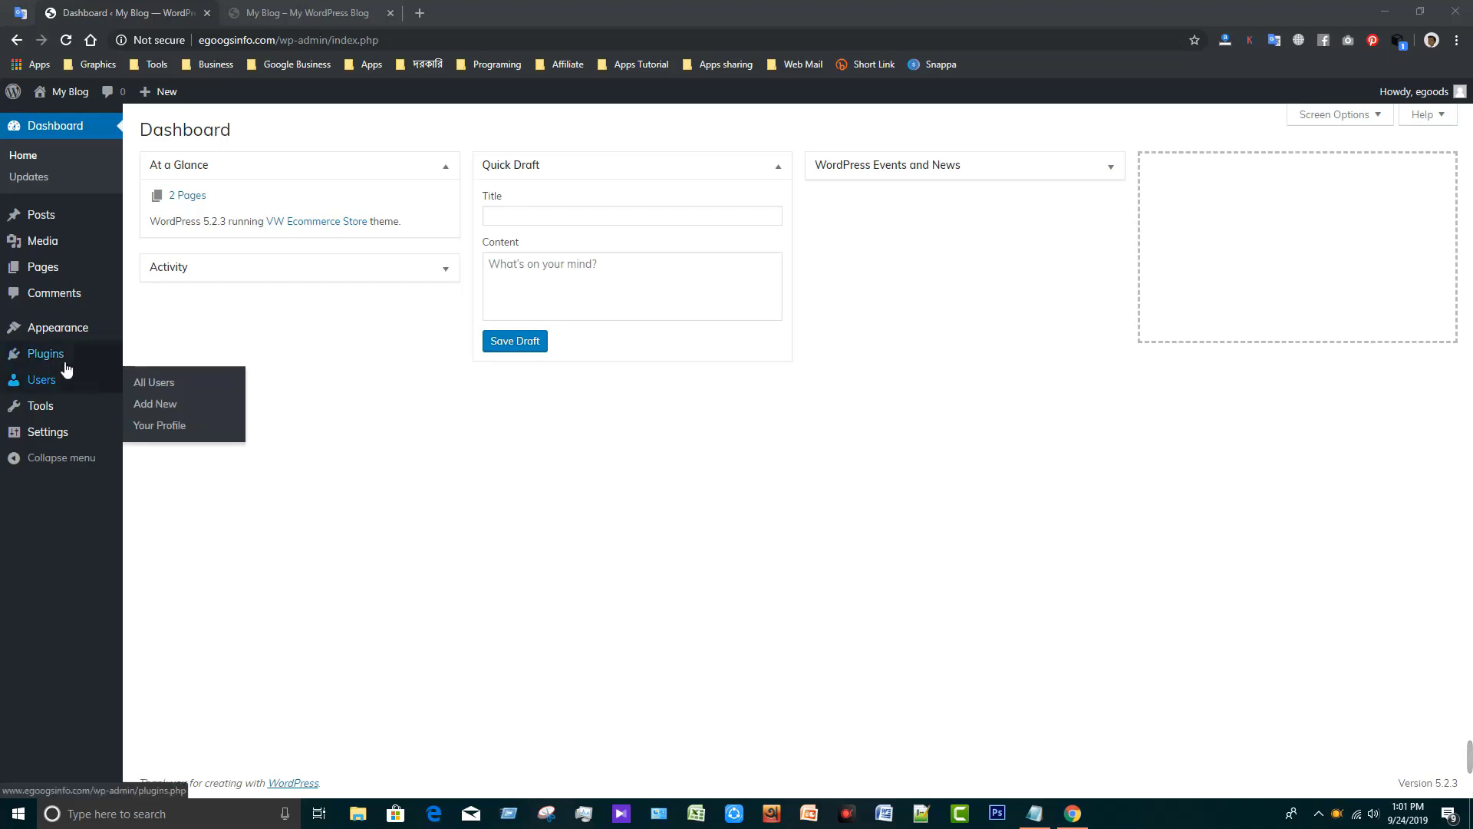
Search the plugin directory for "yoast", then install and activate the Yoast SEO plugin.
mouse_move(46, 359)
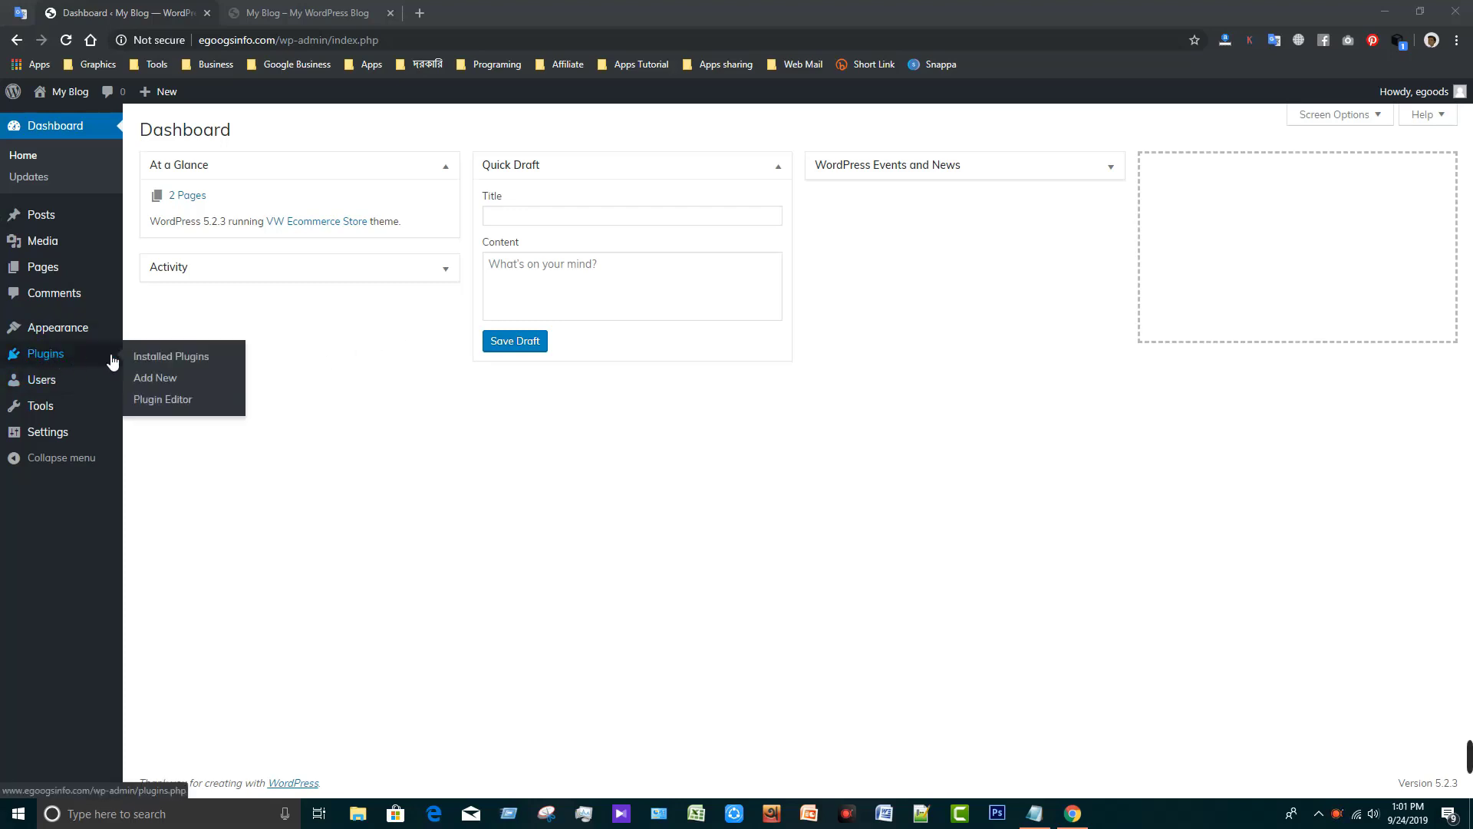
left_click(161, 386)
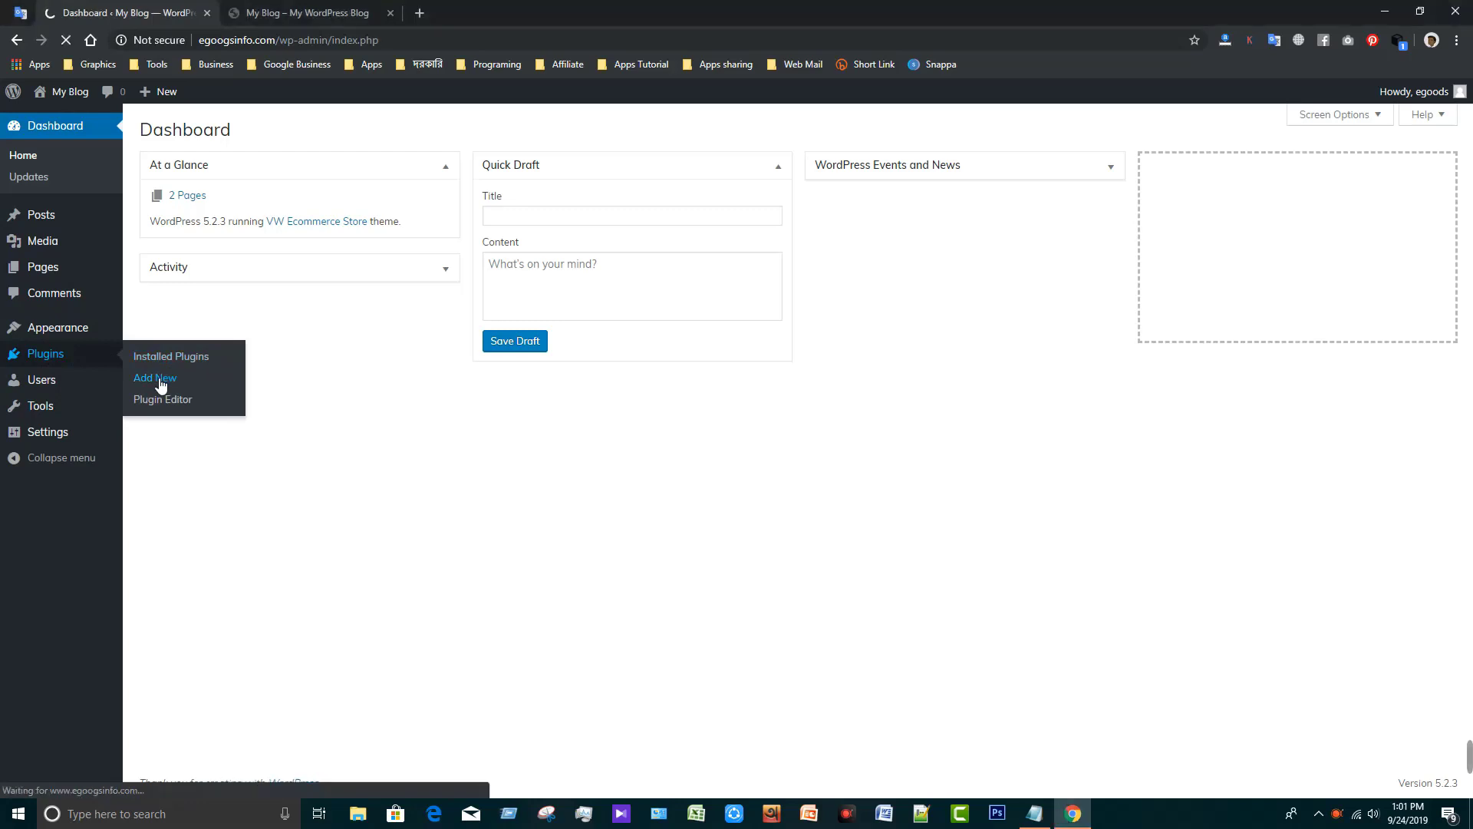
left_click(1238, 173)
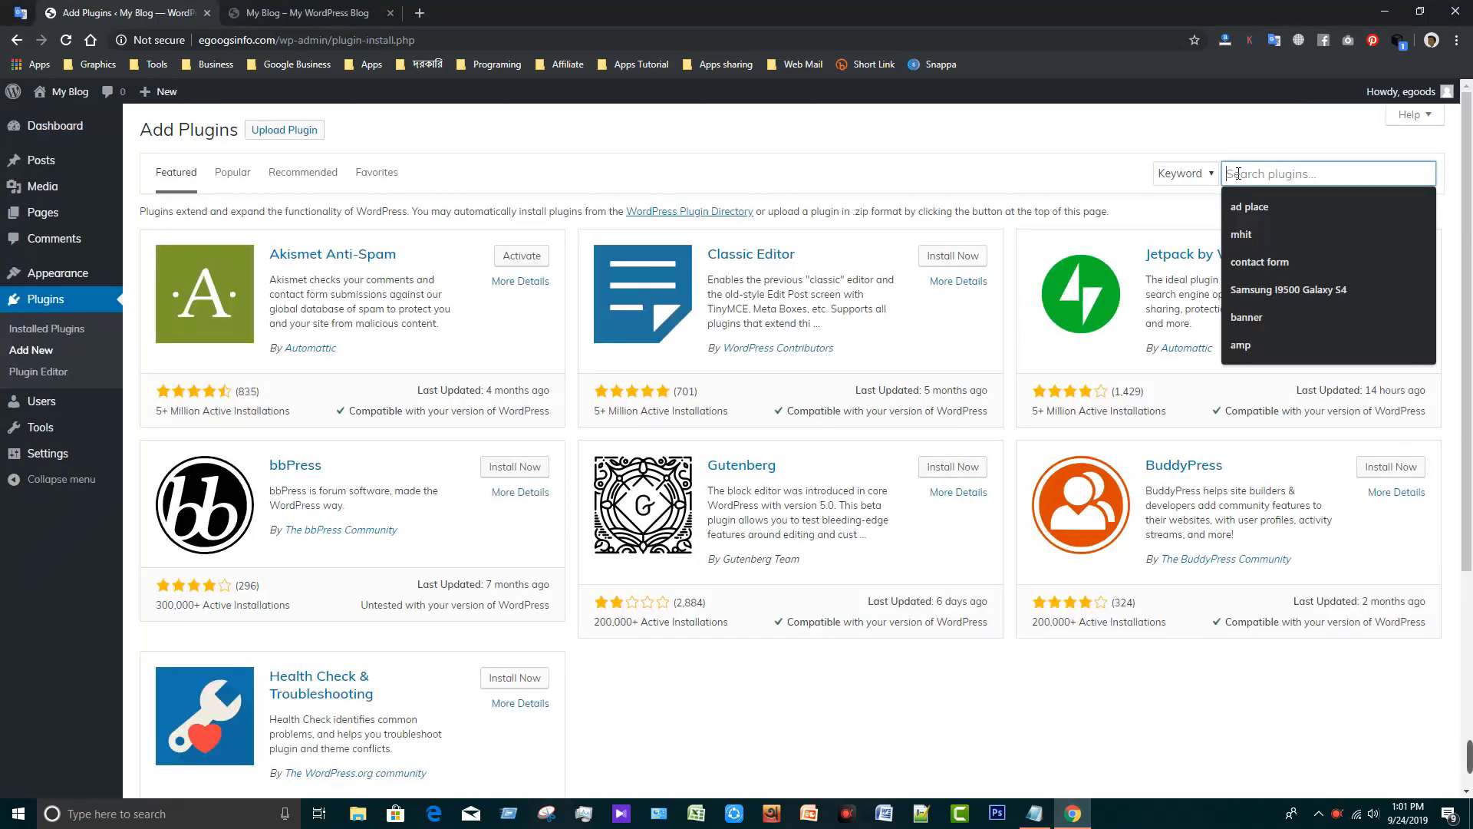
type("yoast")
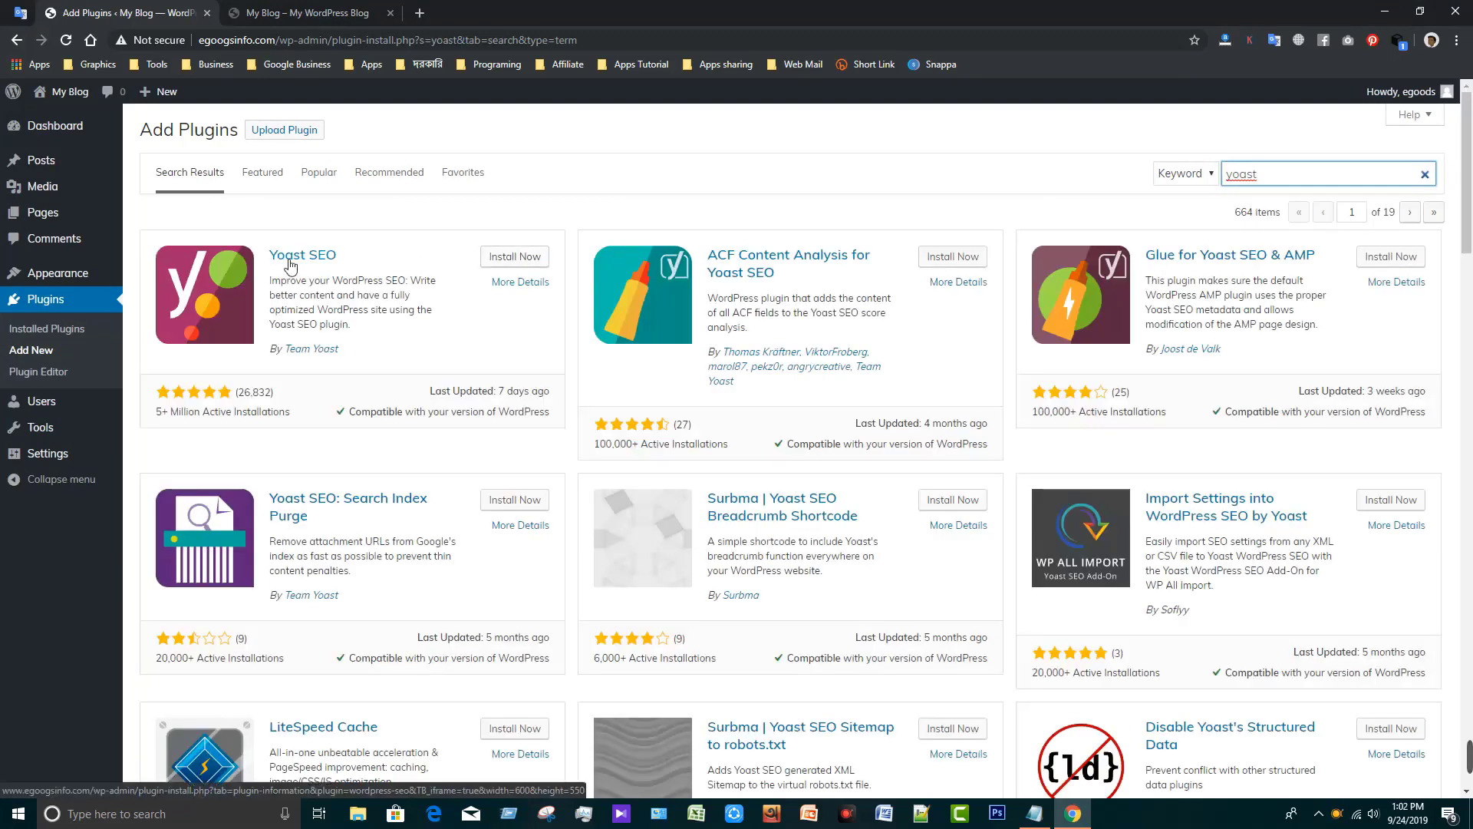
left_click(514, 259)
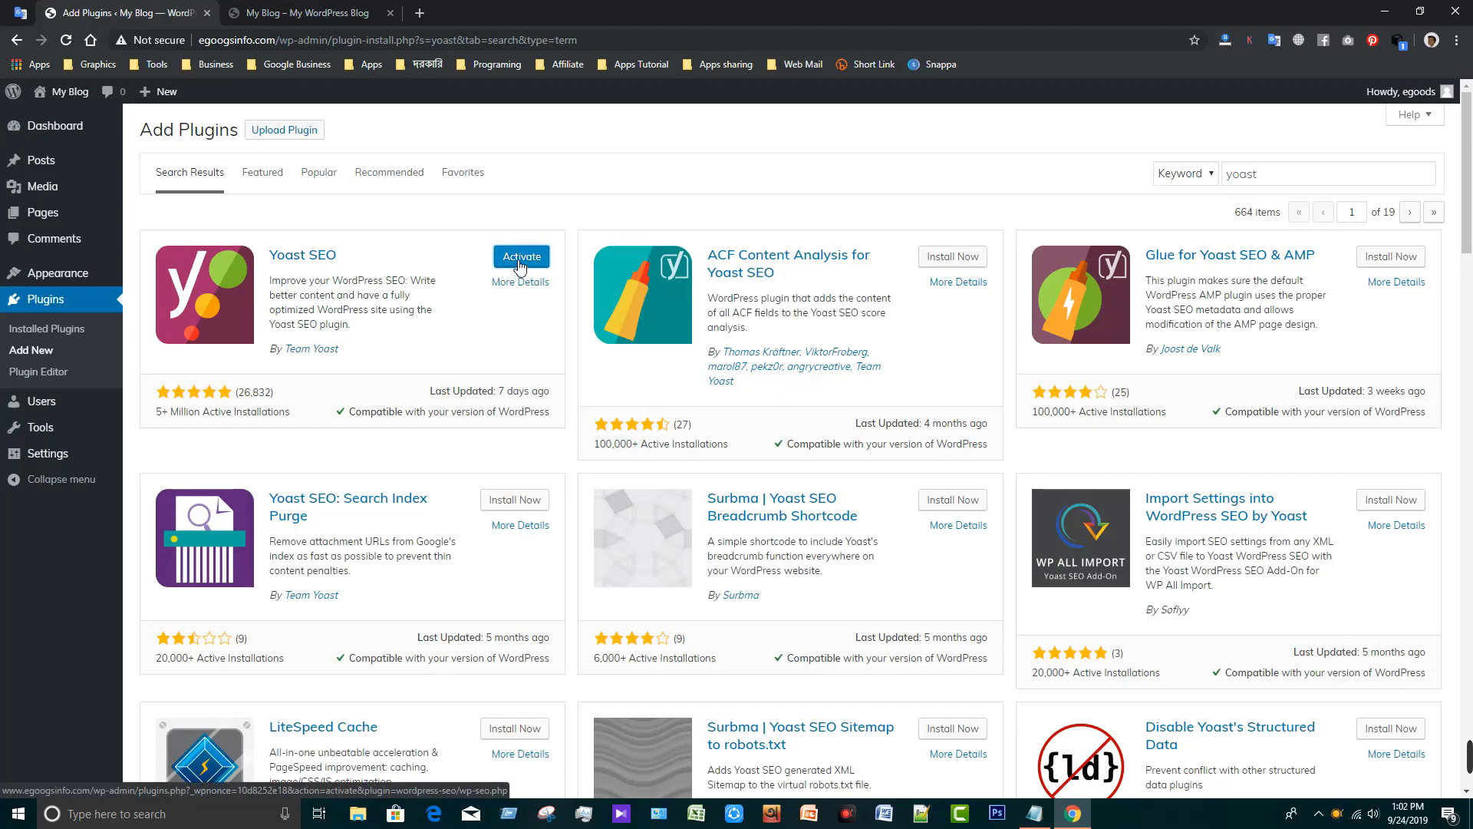
left_click(513, 261)
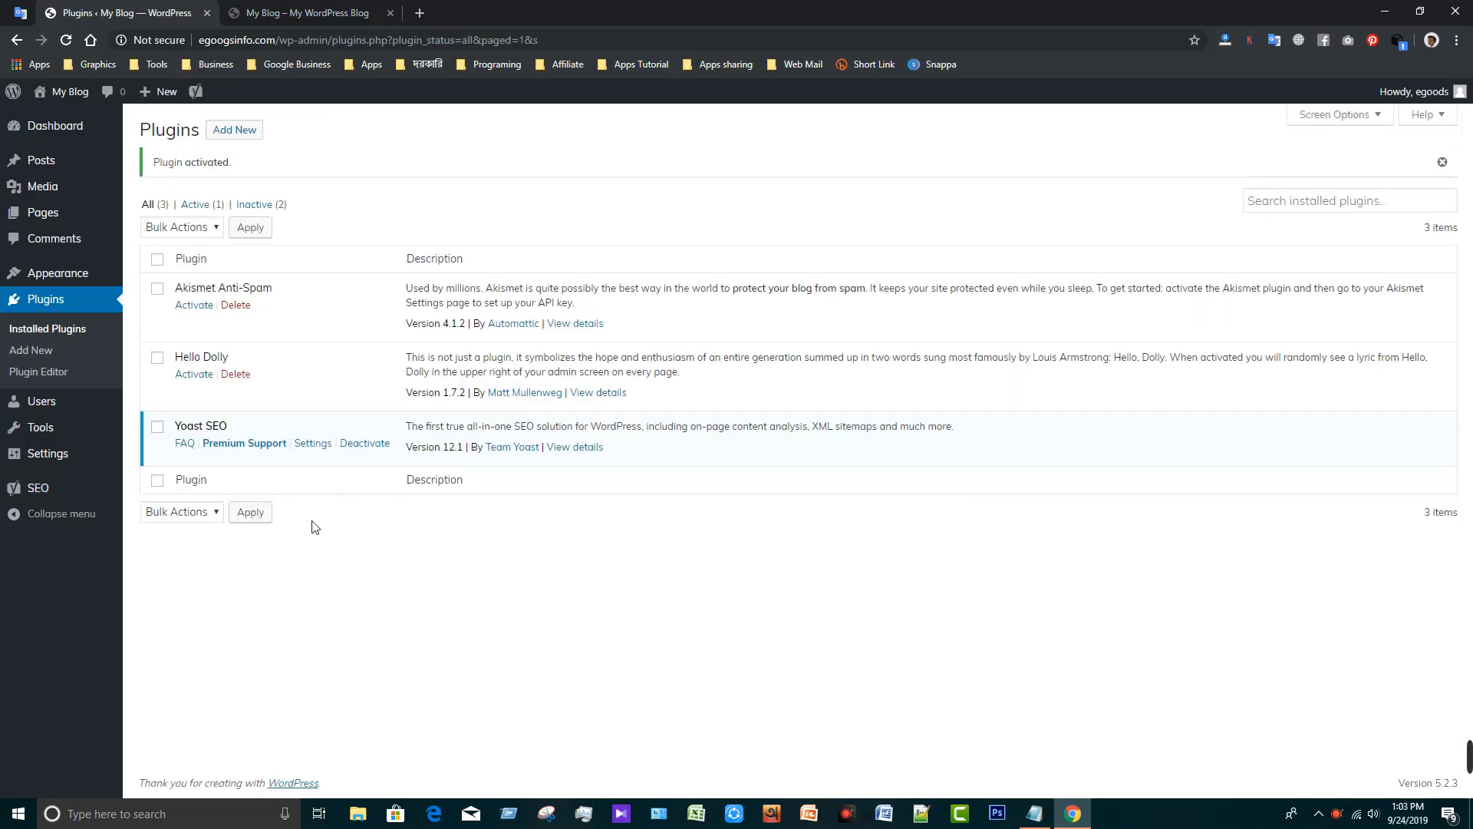
Review Yoast SEO's general dashboard and save its feature settings with all features left on.
mouse_move(61, 493)
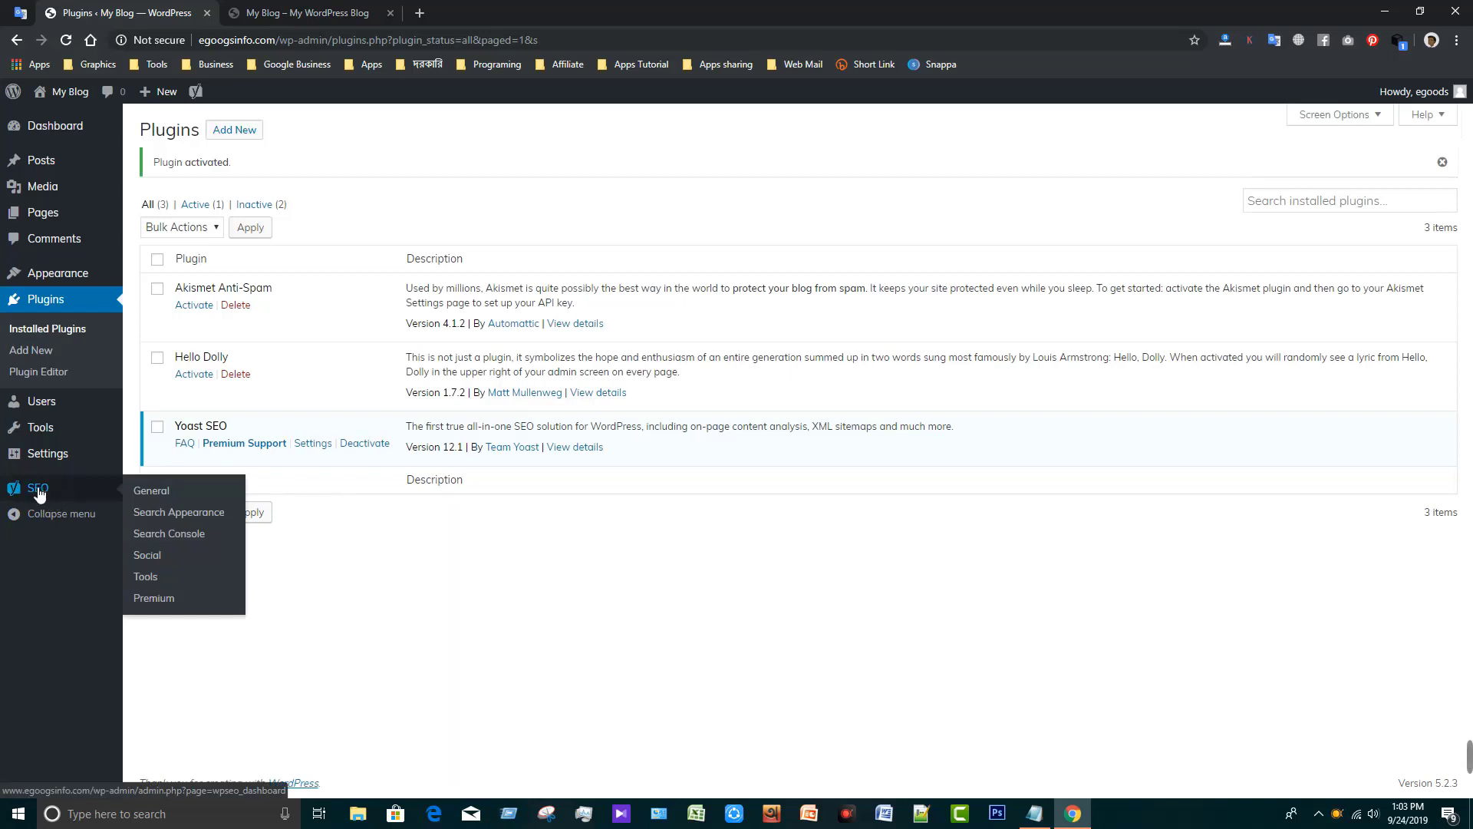
left_click(159, 494)
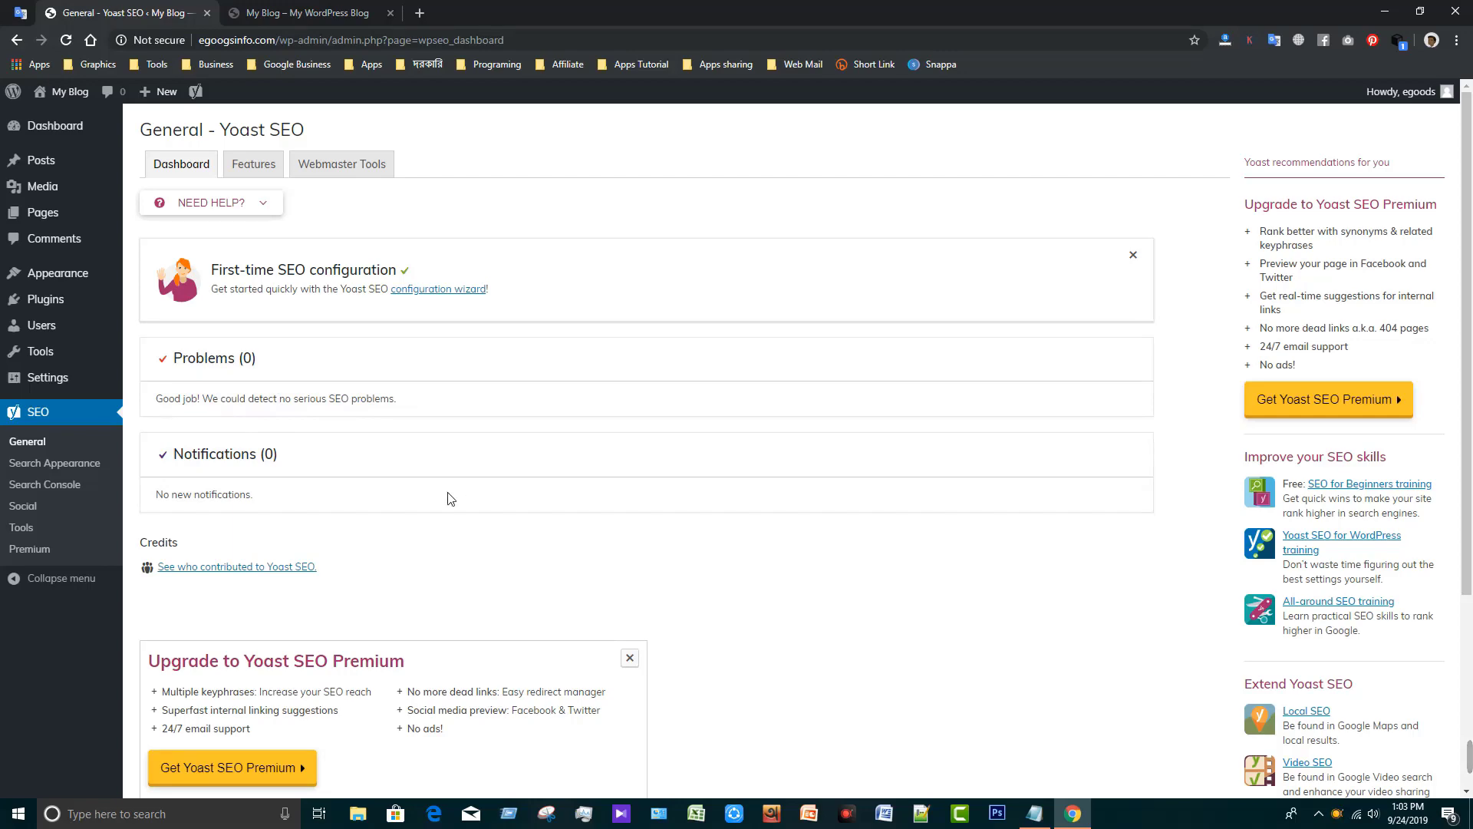
scroll(448, 496, "down", 3)
scroll(699, 551, "up", 3)
left_click(255, 169)
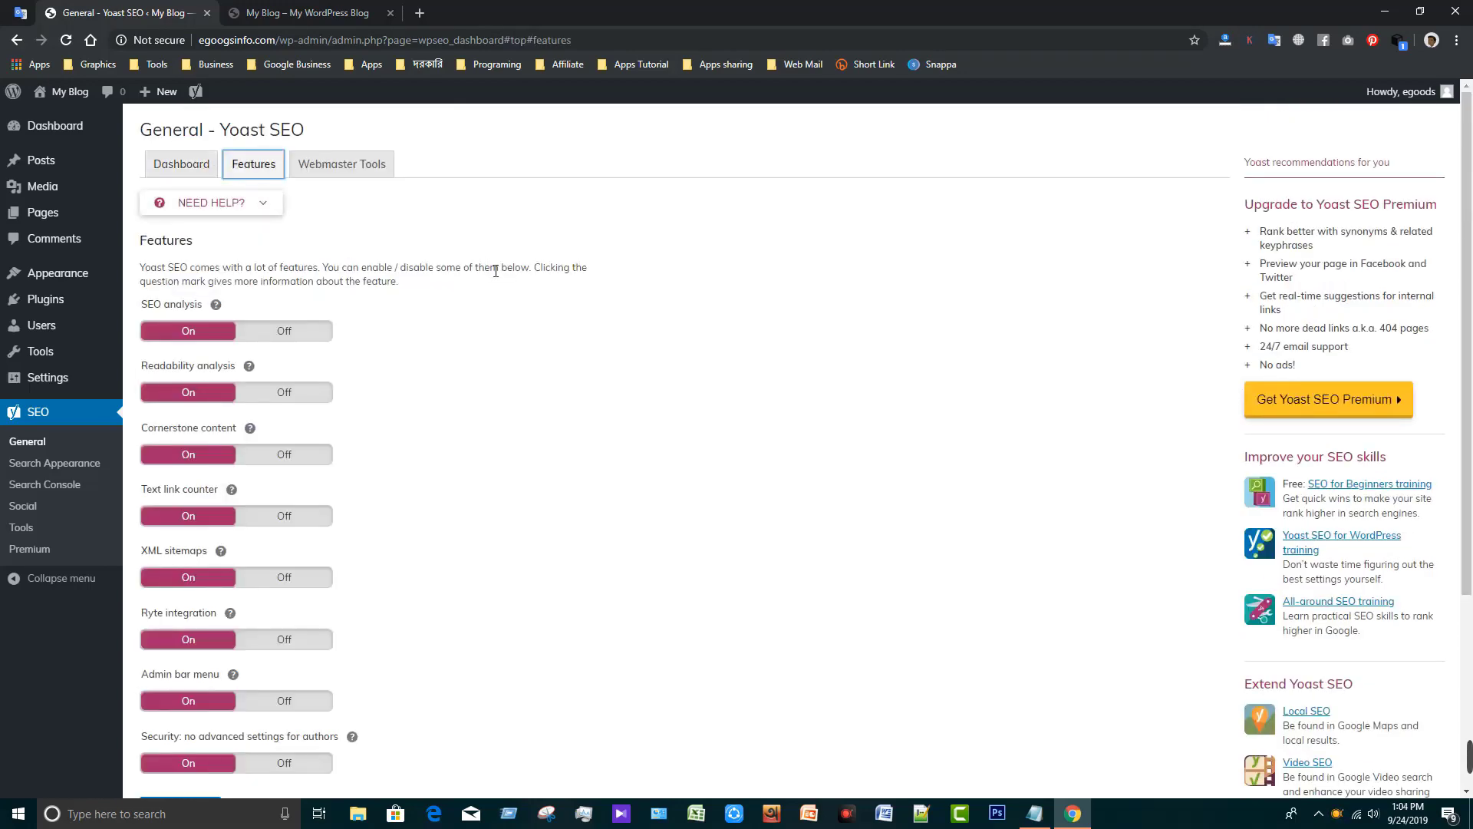
scroll(227, 355, "down", 4)
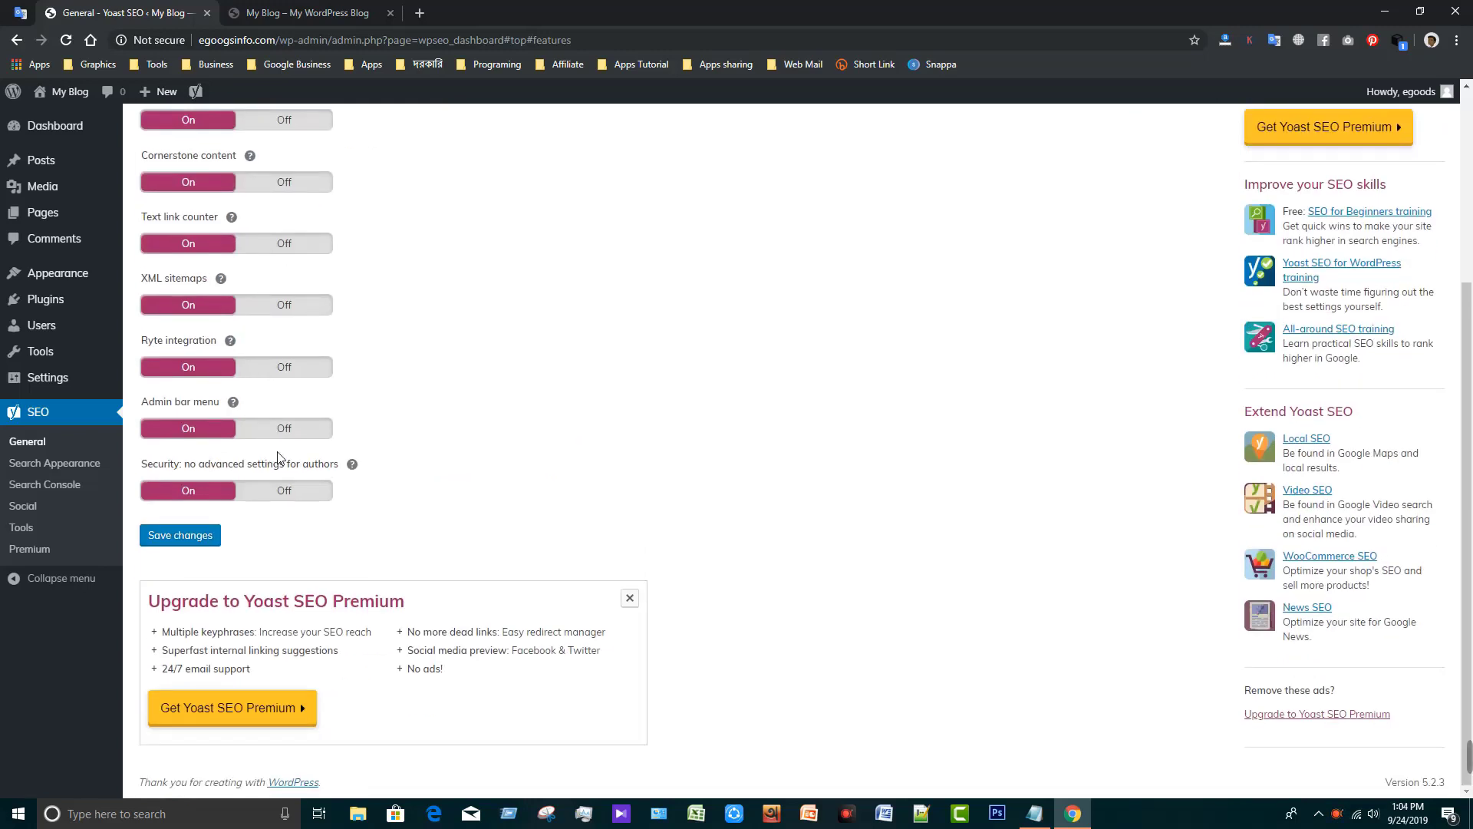
left_click(186, 537)
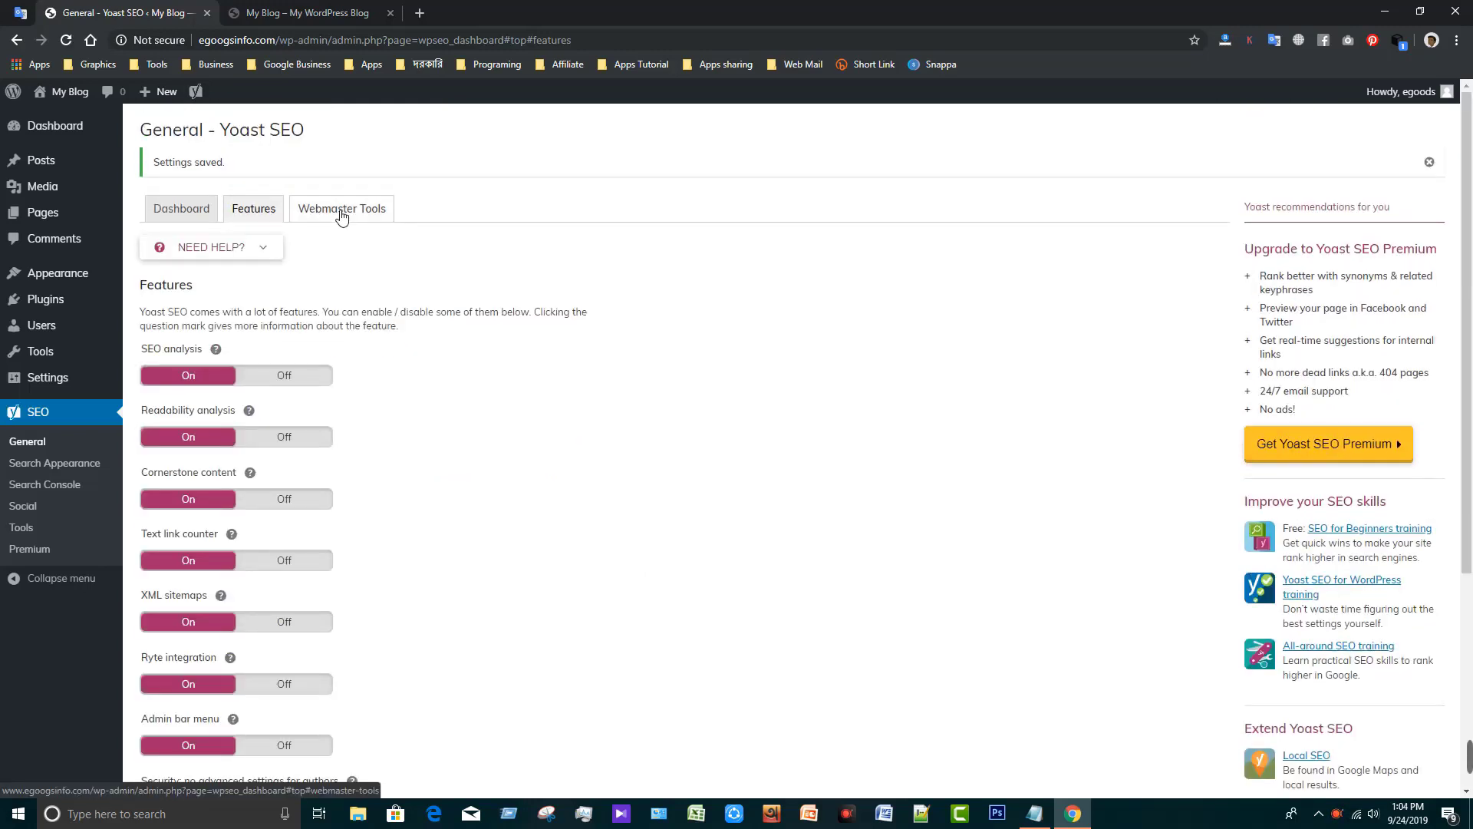
Save Yoast SEO's webmaster tools verification settings with all code fields left blank.
left_click(342, 214)
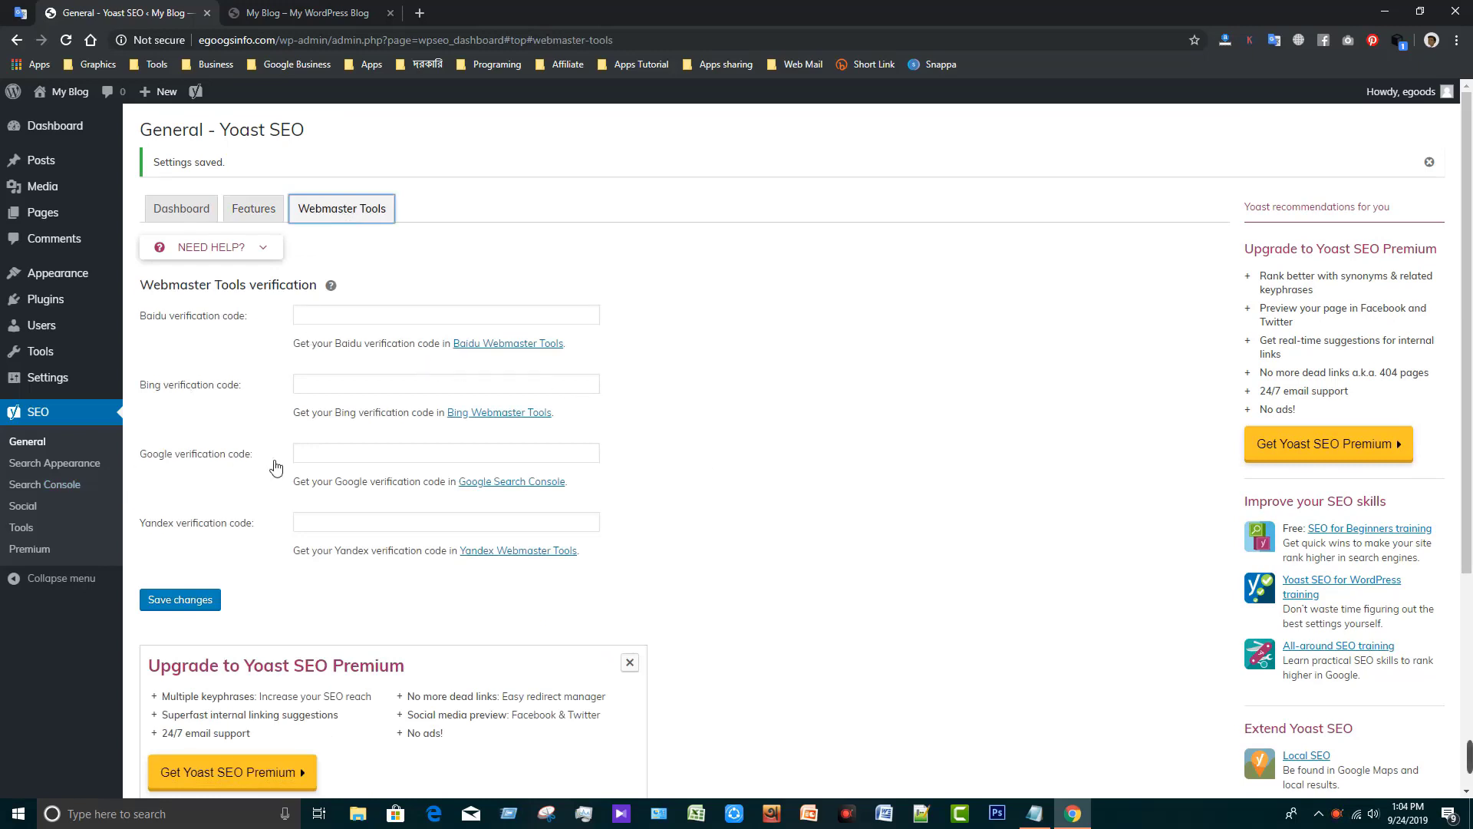
left_click(390, 307)
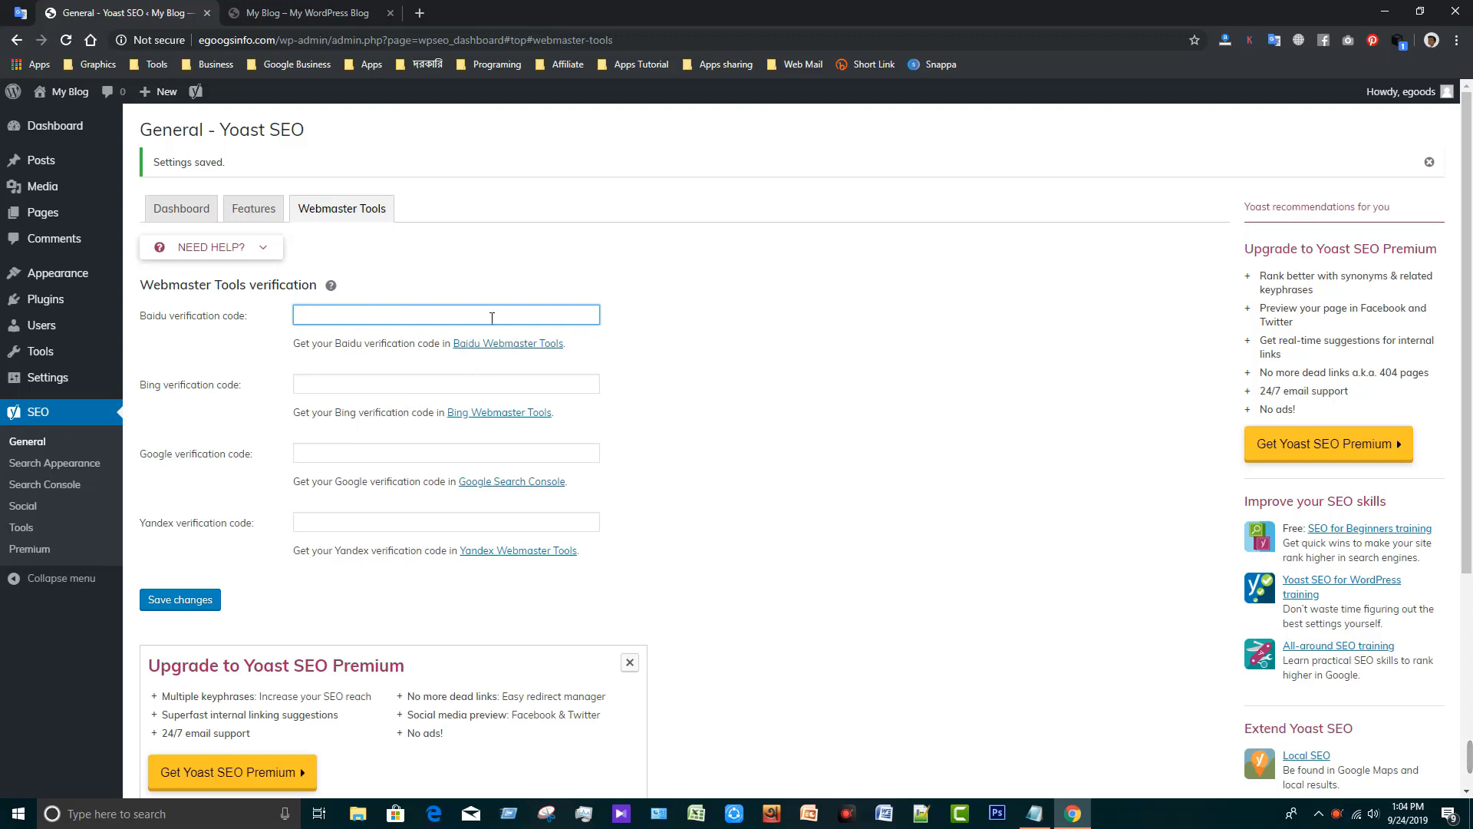
left_click(188, 607)
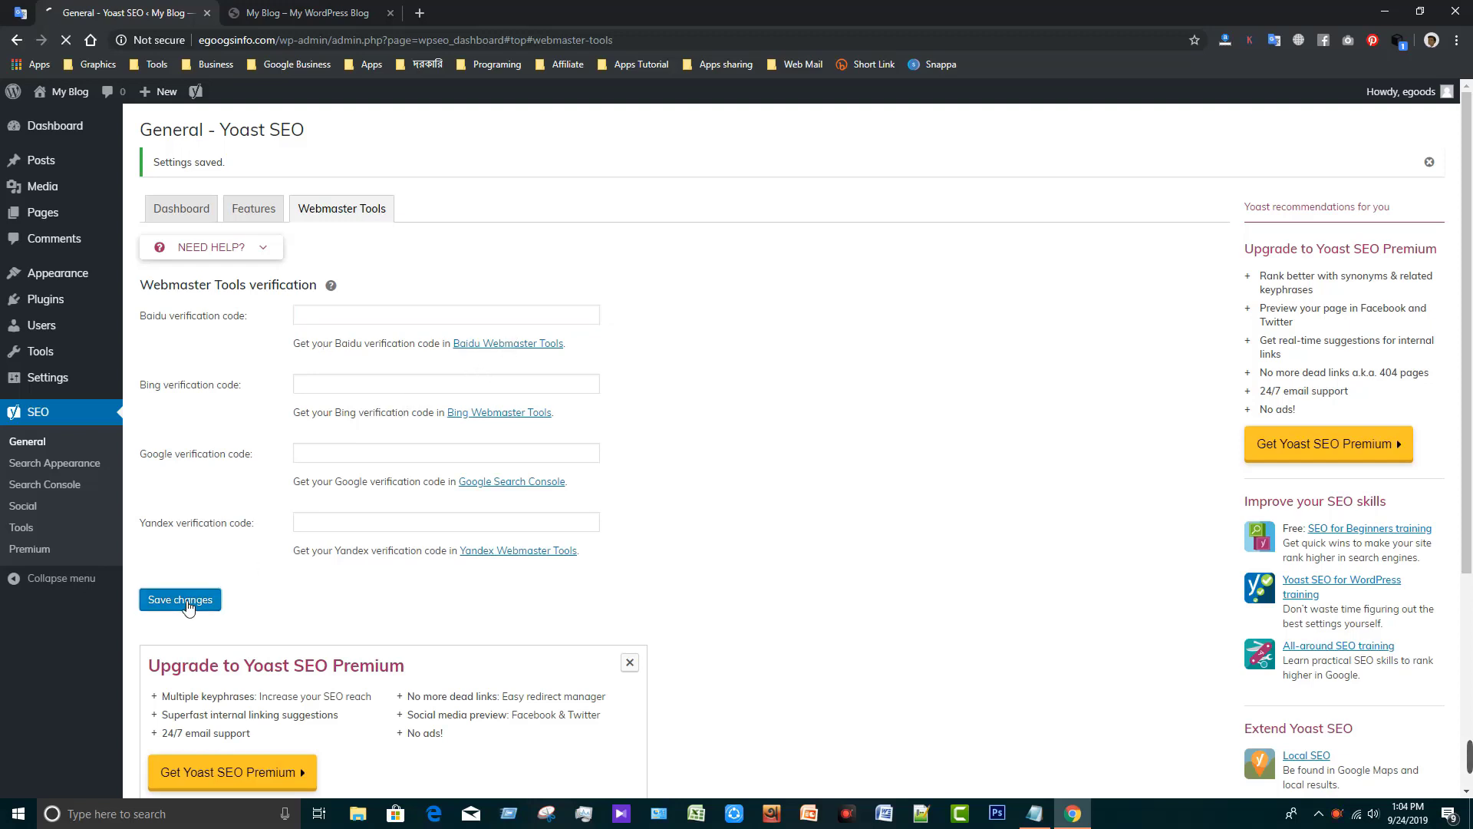
Save Yoast SEO's general search appearance settings with the default dash separator and Organization type.
left_click(47, 470)
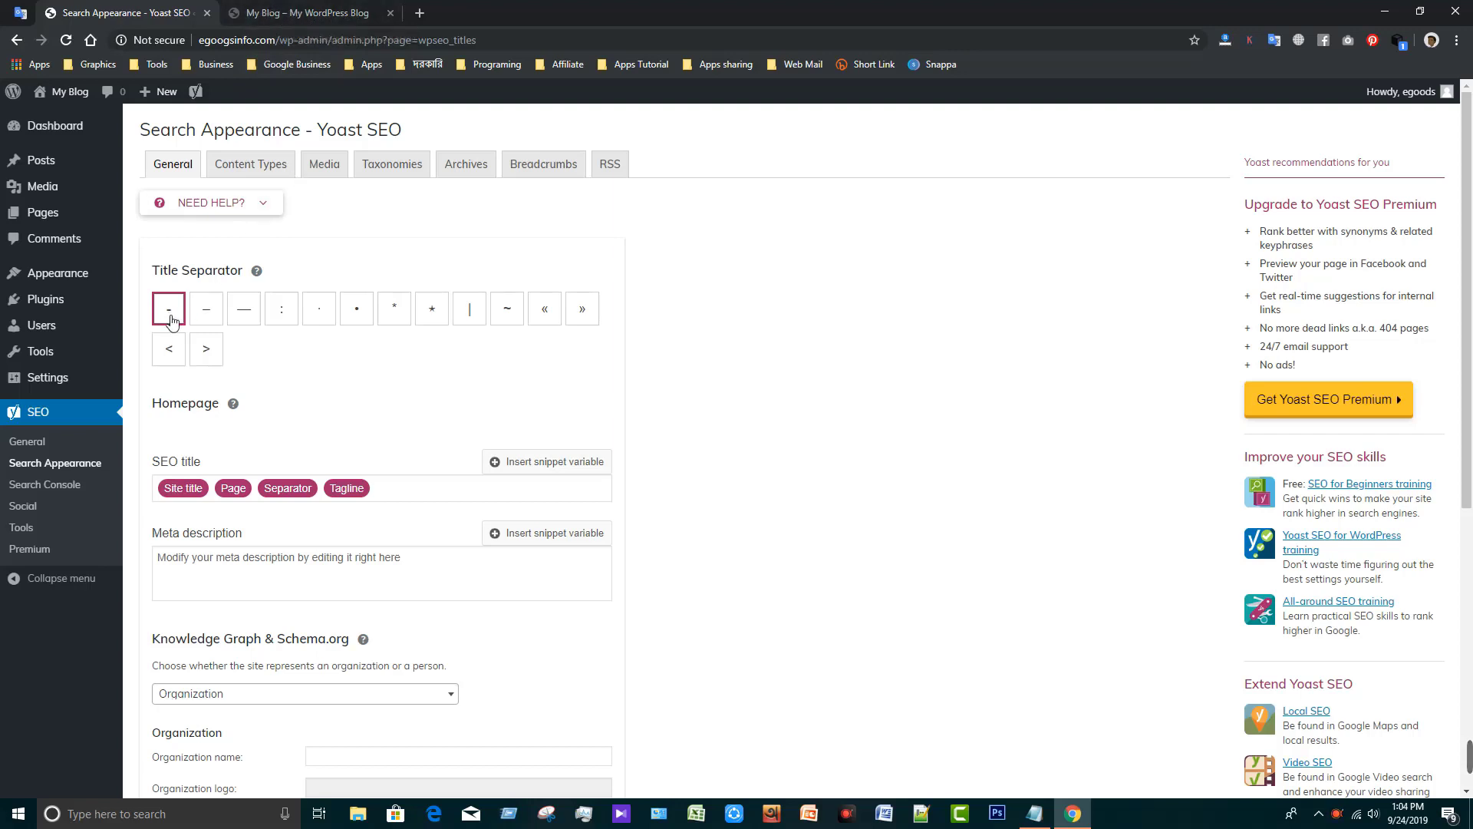
scroll(246, 507, "down", 5)
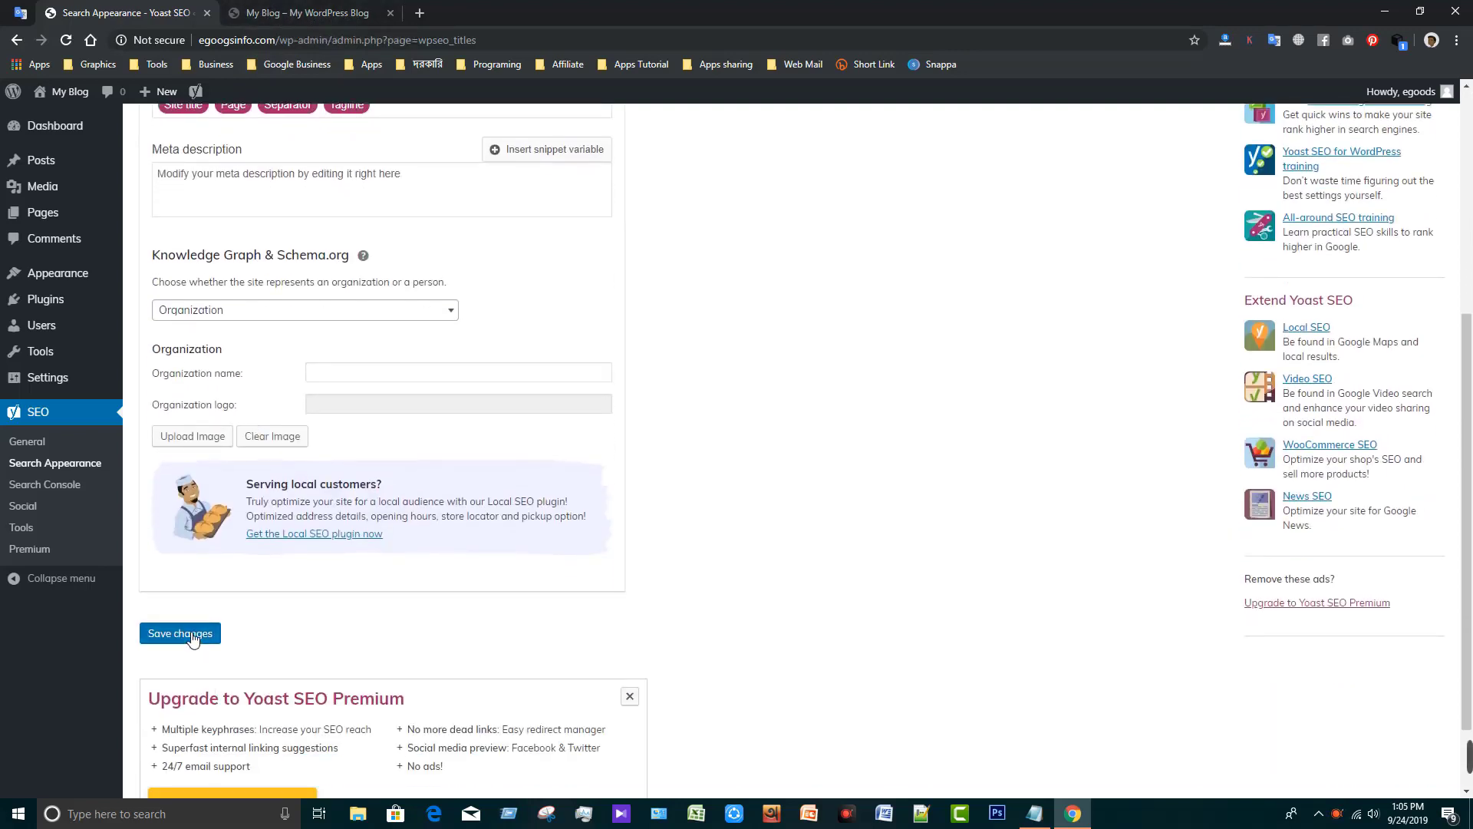
left_click(193, 636)
Review the search appearance settings for content types and save them with the default post options.
left_click(244, 205)
scroll(204, 355, "down", 2)
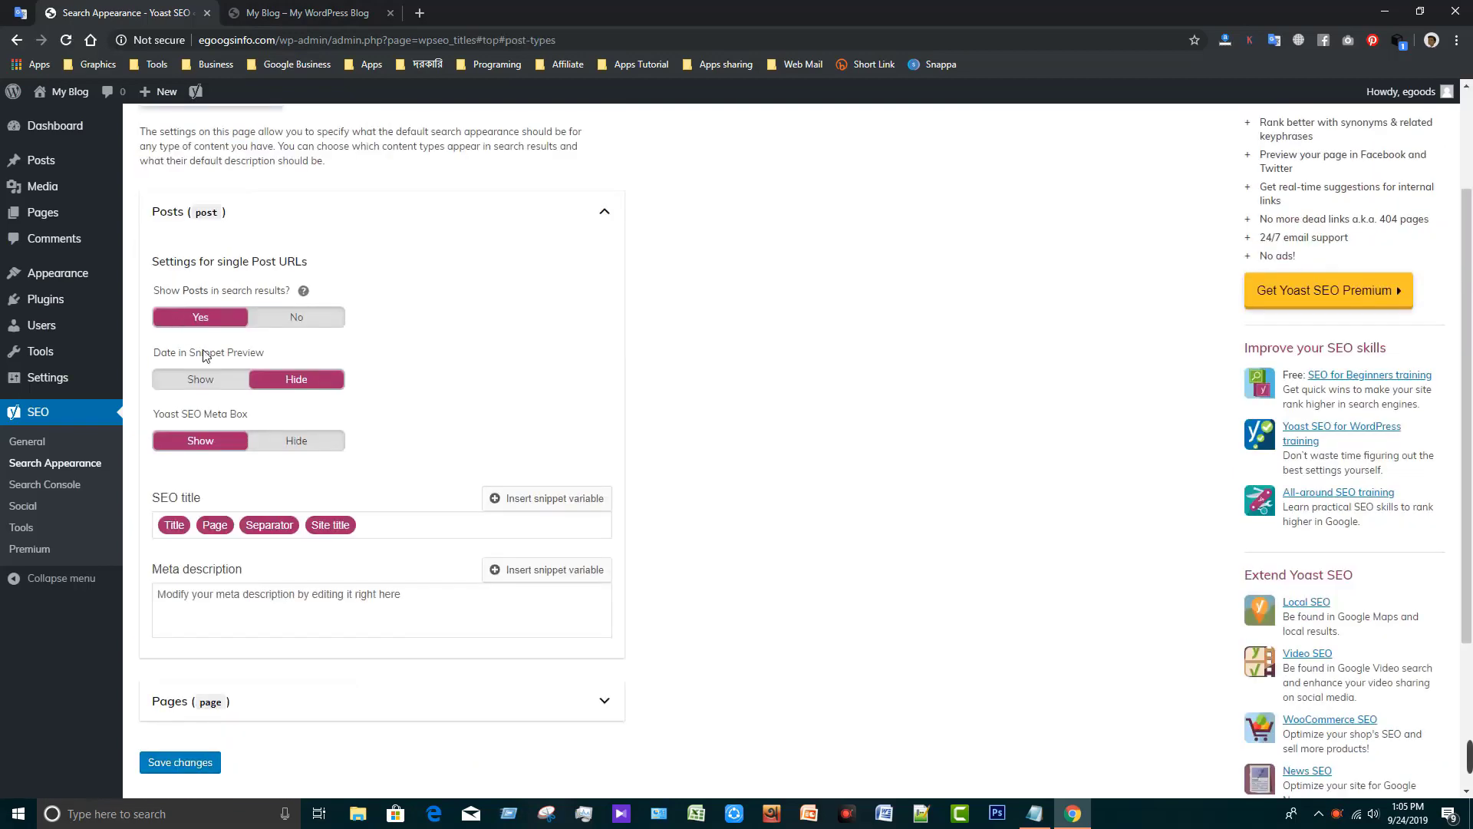
scroll(222, 583, "down", 2)
left_click(184, 608)
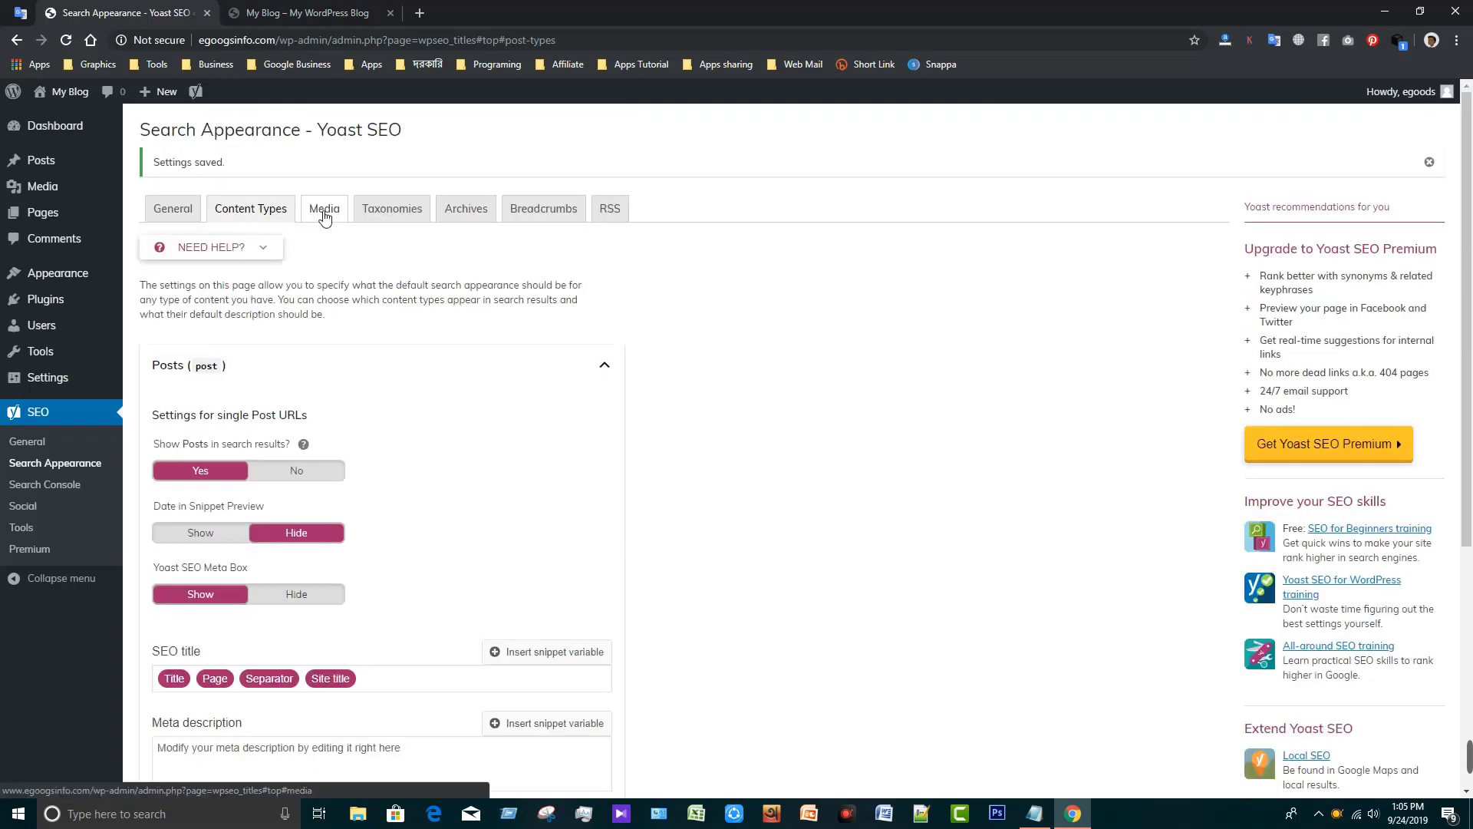
Save the default search appearance settings for media attachment URLs and for taxonomies.
left_click(324, 218)
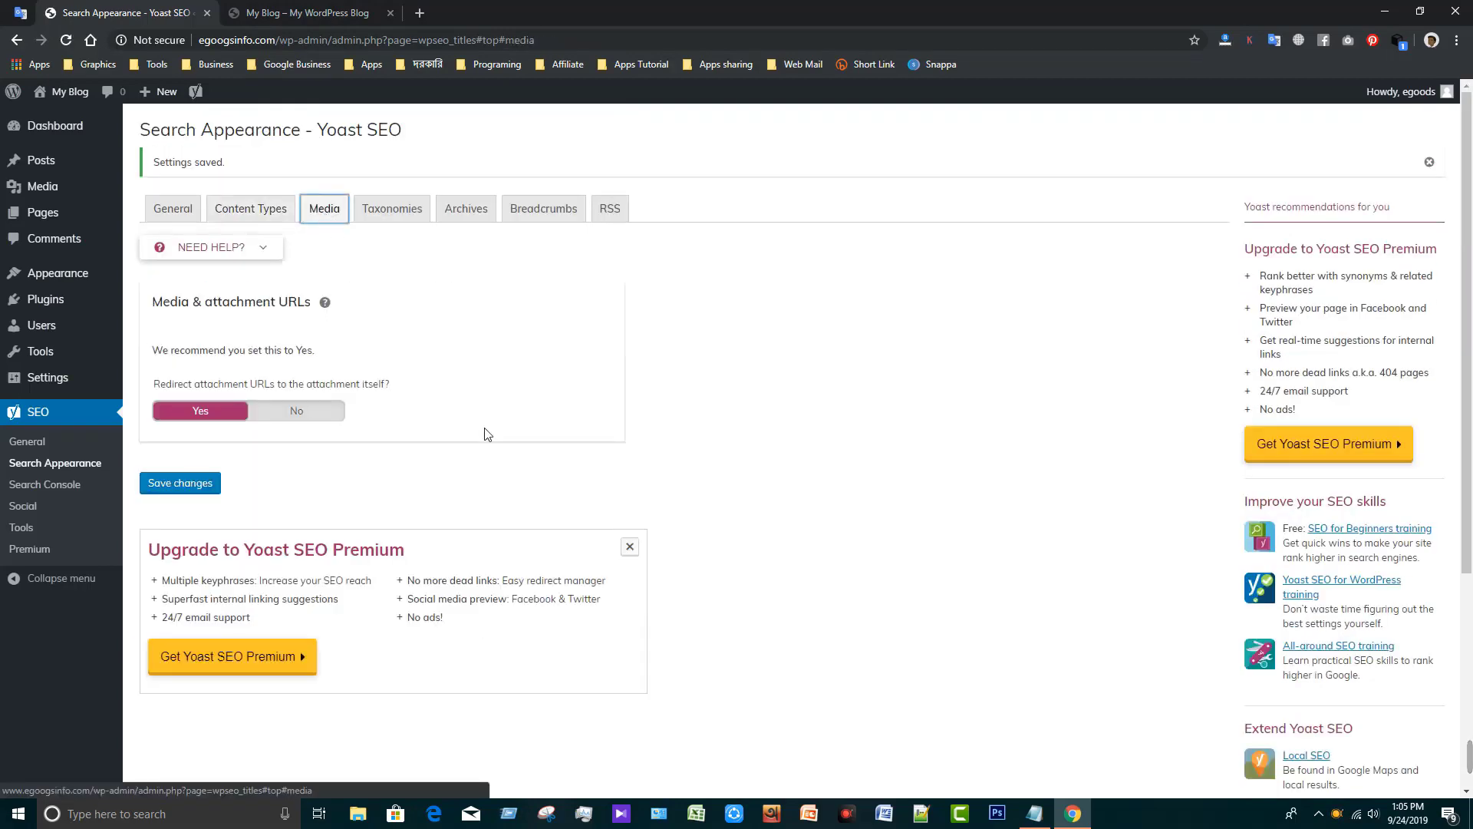
left_click(194, 485)
left_click(392, 209)
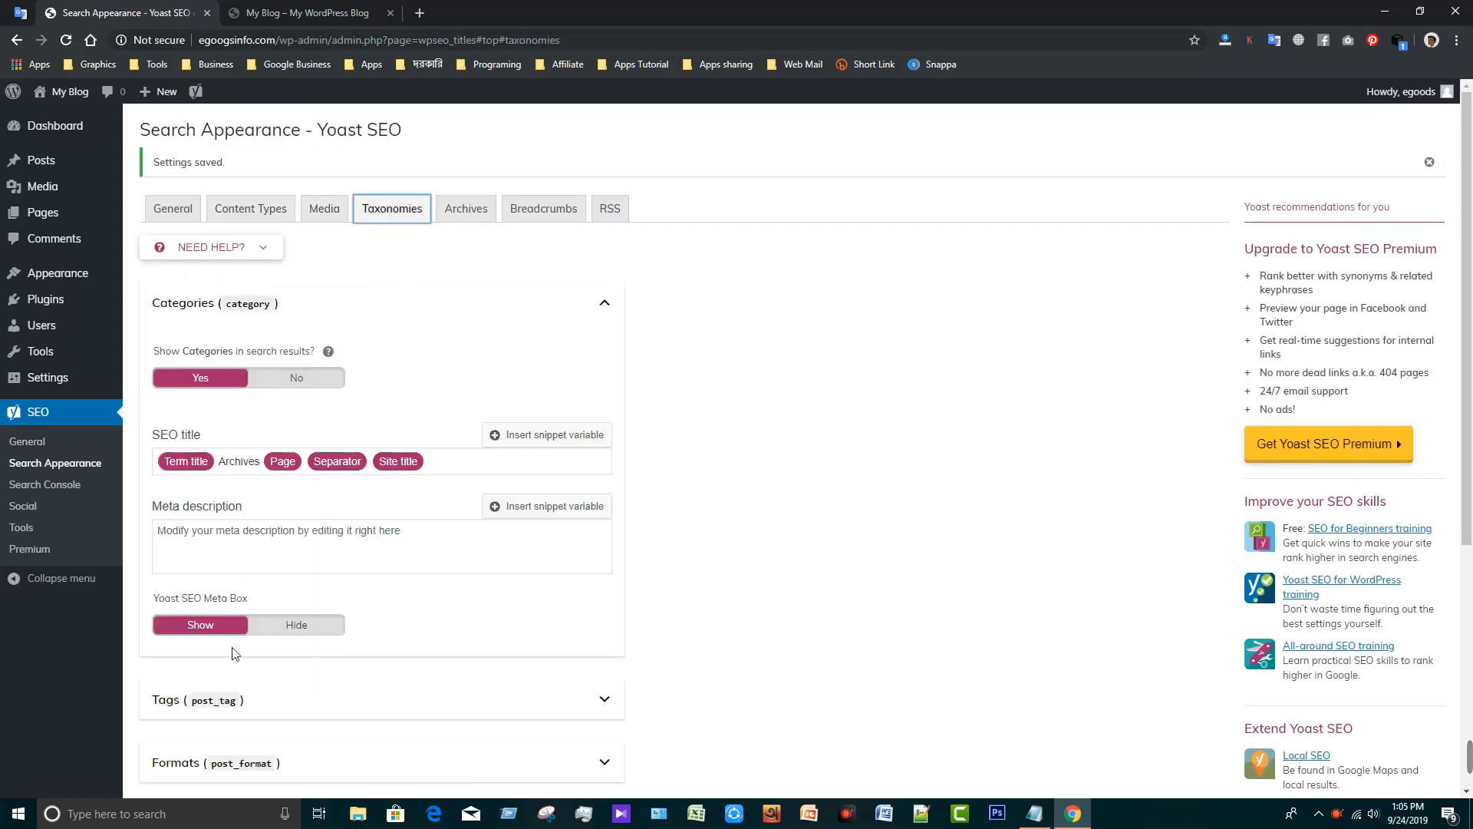
scroll(235, 653, "down", 4)
left_click(180, 608)
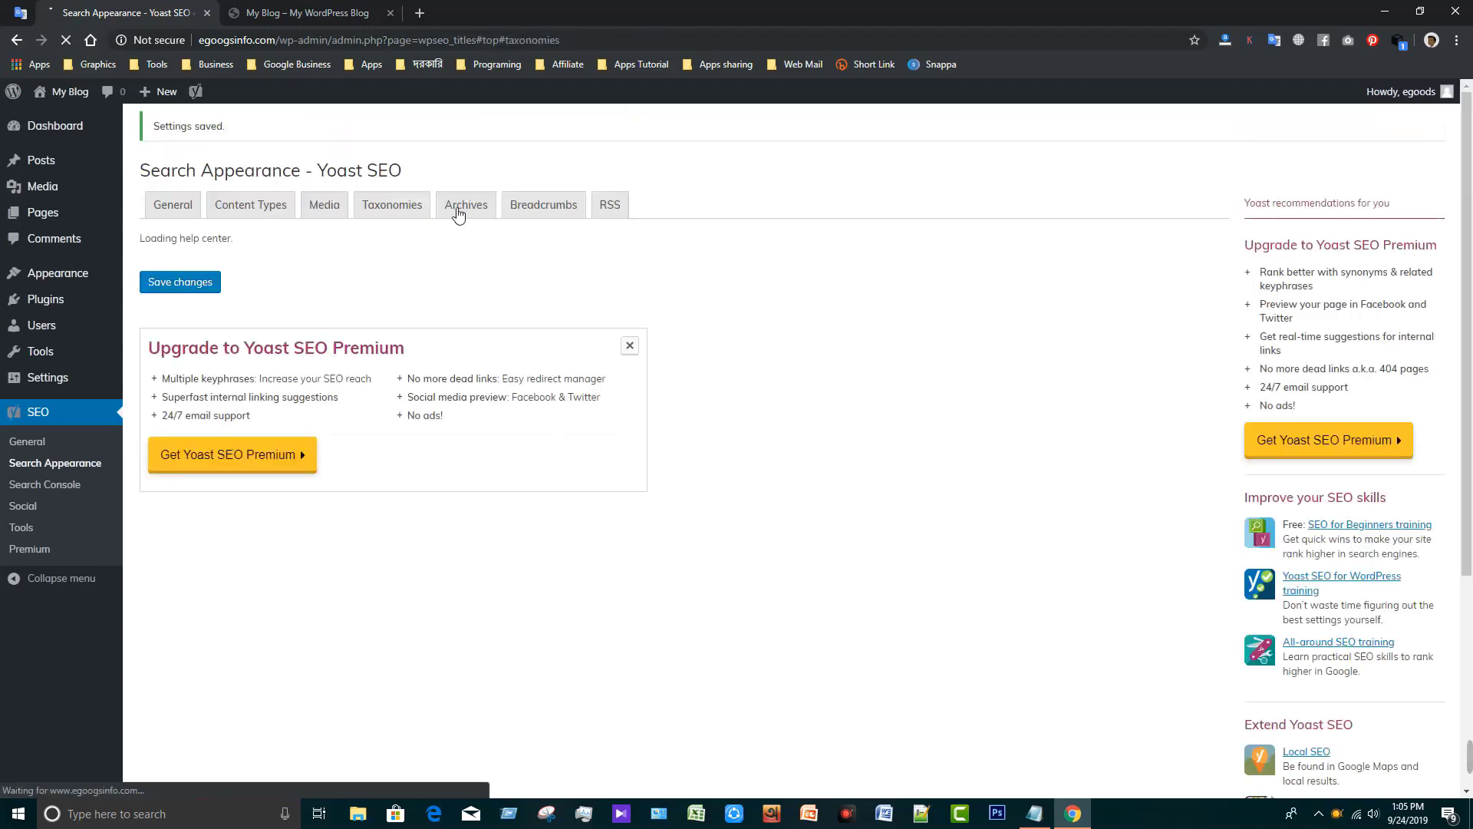
Review and save the default search appearance settings for archives.
left_click(459, 208)
scroll(338, 560, "down", 4)
left_click(181, 620)
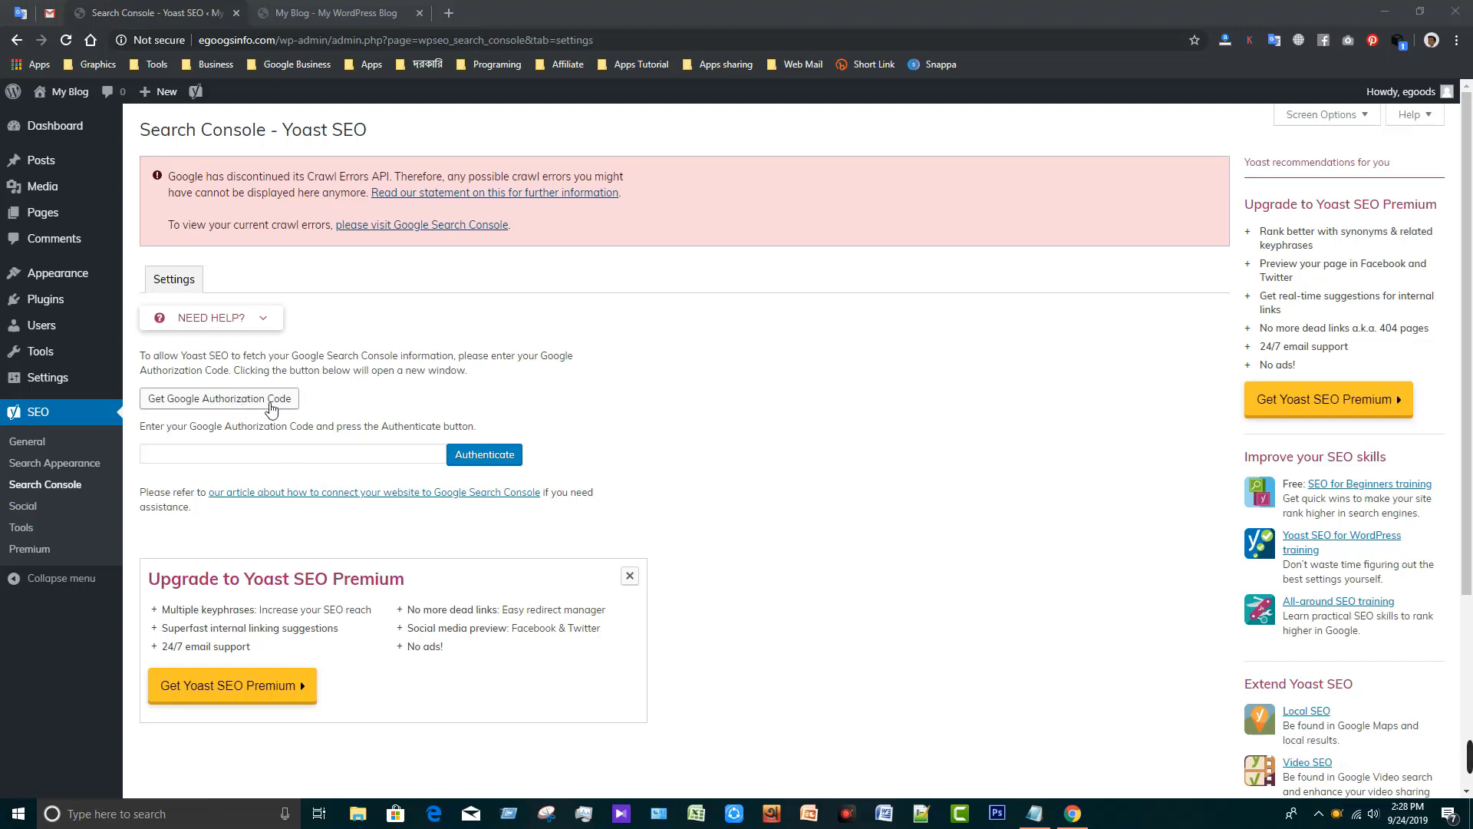
Search Google for "webmaster tools" in a new browser tab and start Google Search Console from the results.
left_click(379, 454)
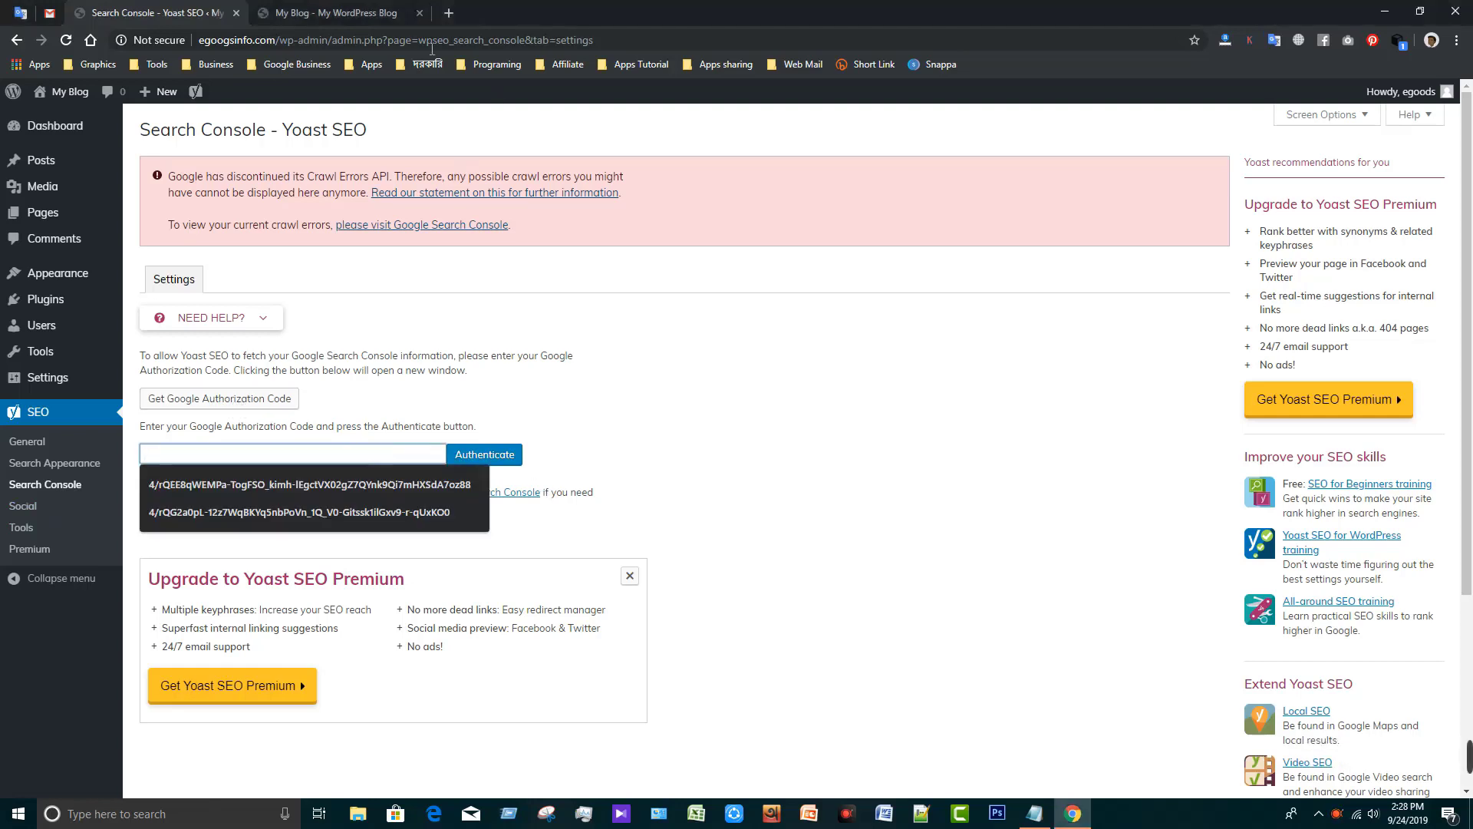
left_click(448, 13)
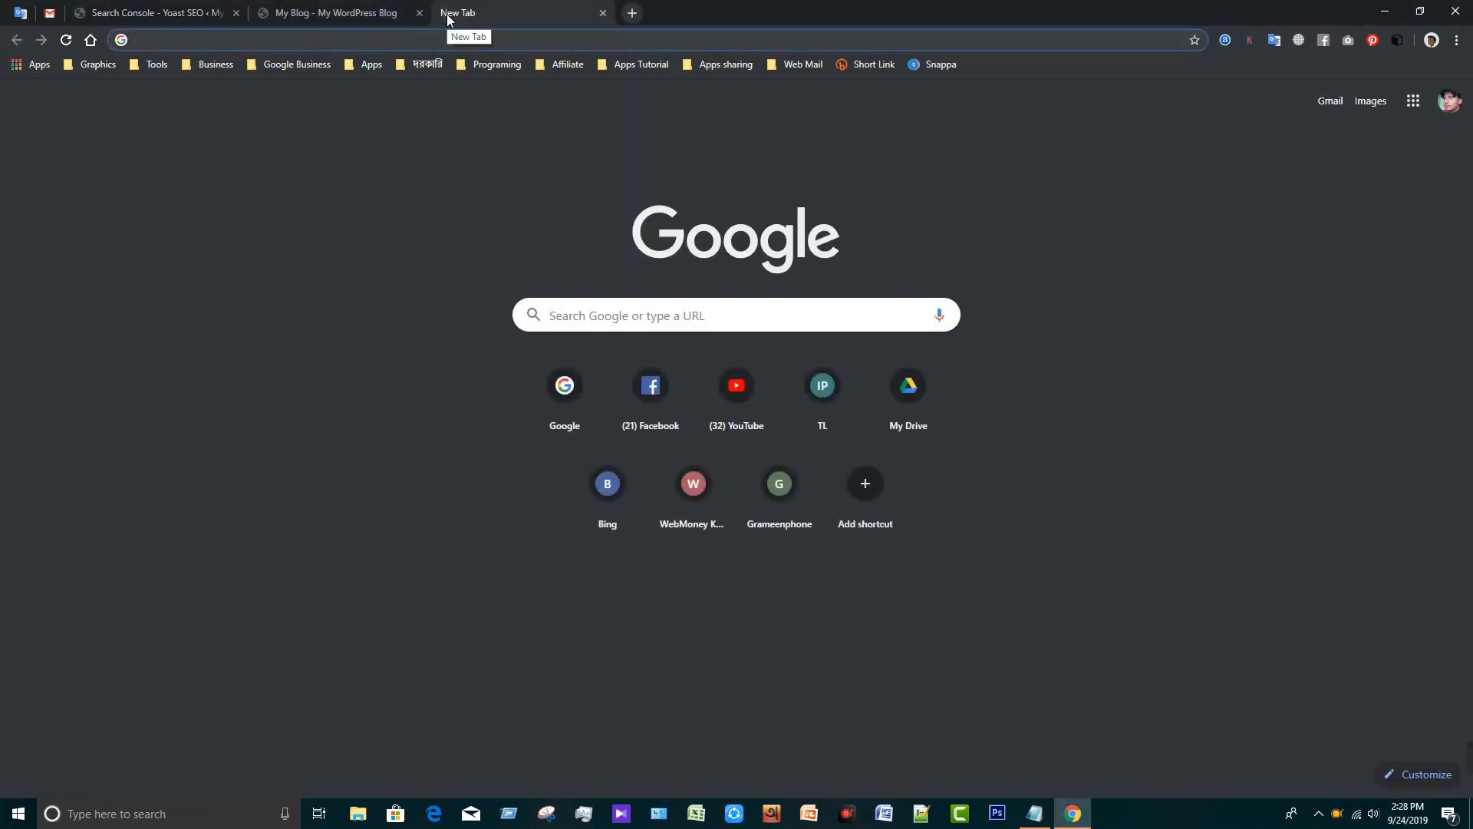
type("google.com")
key("Return")
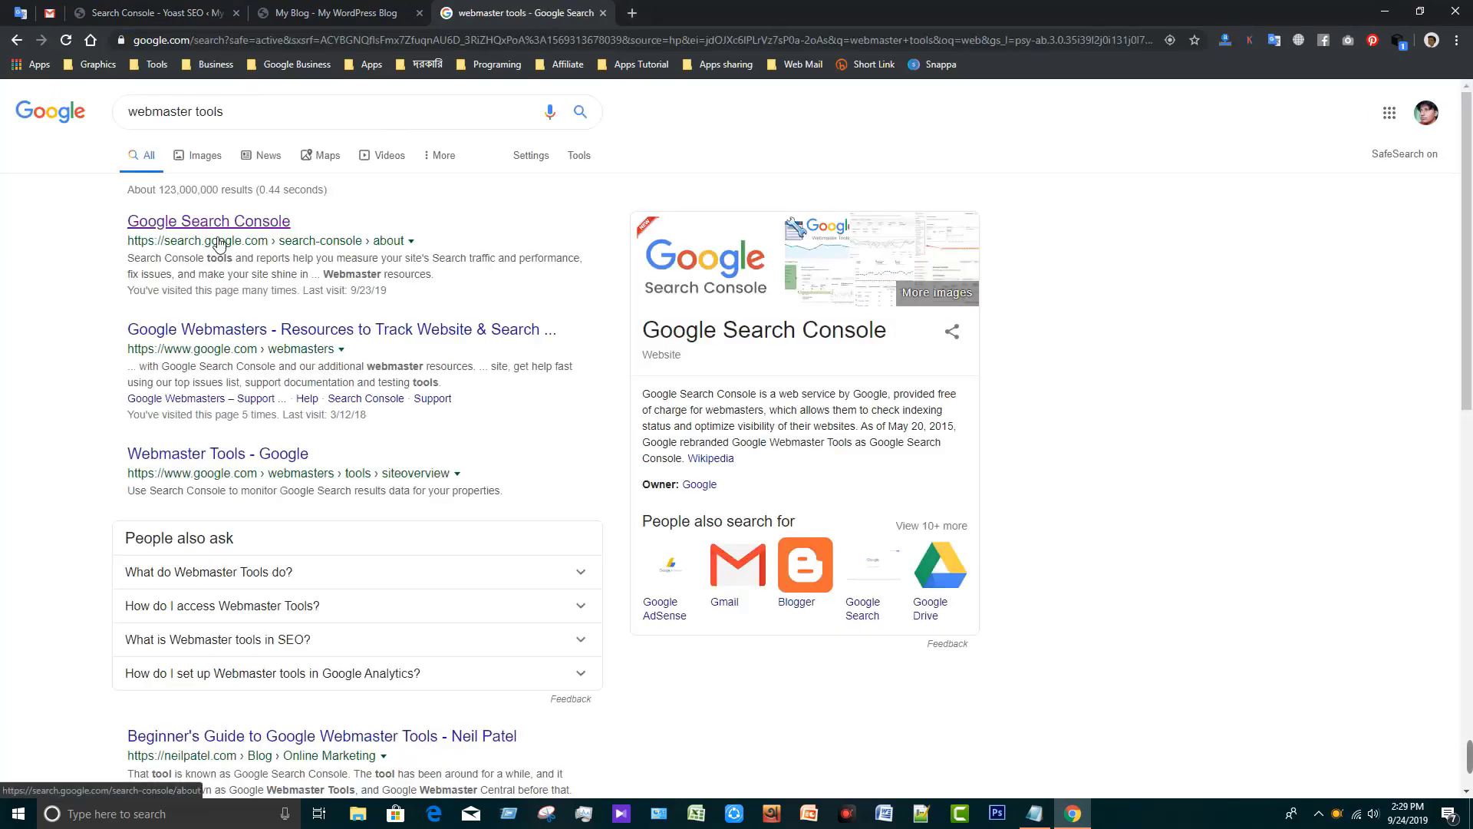
left_click(216, 224)
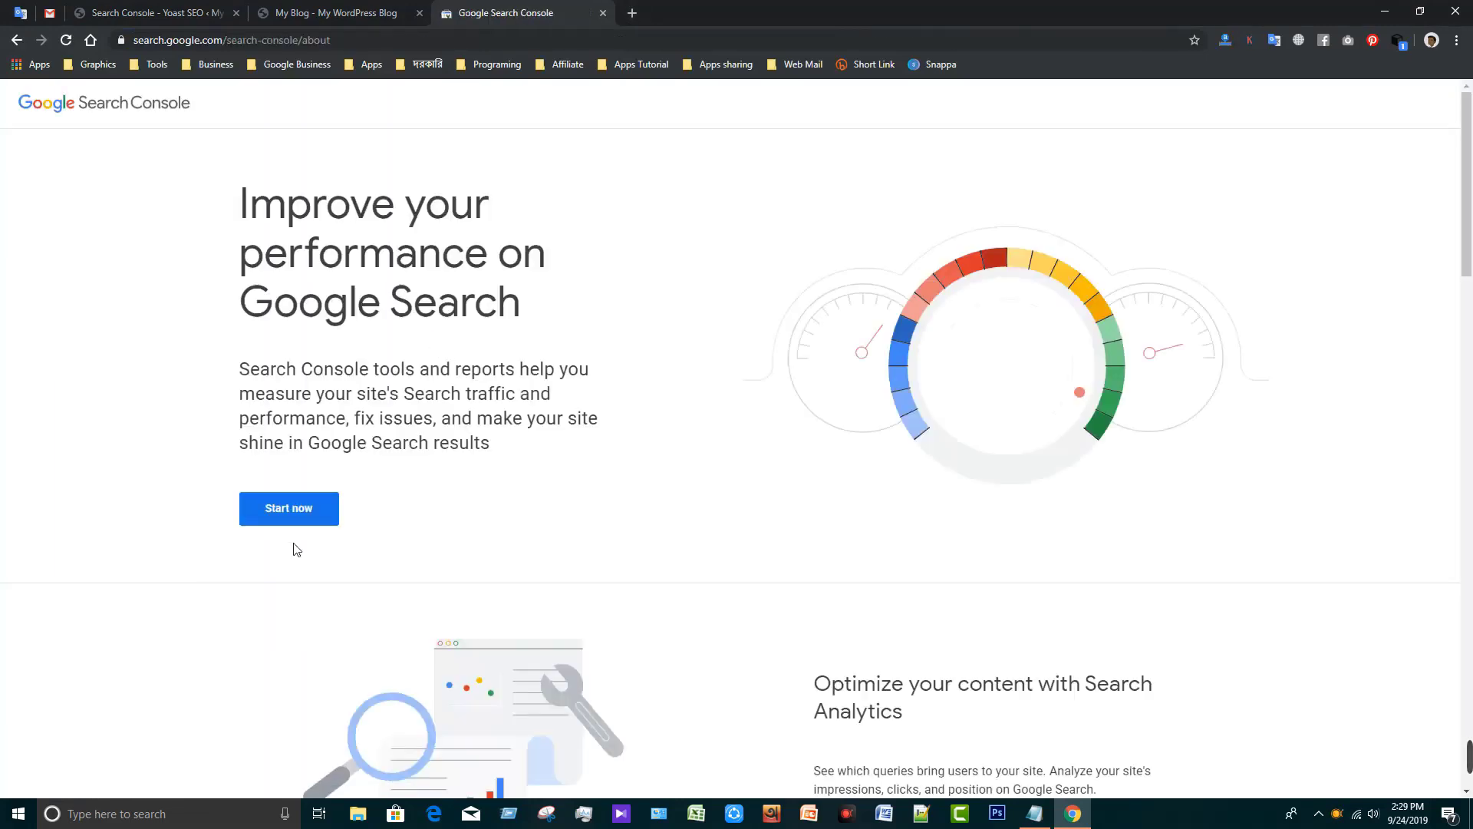
left_click(290, 510)
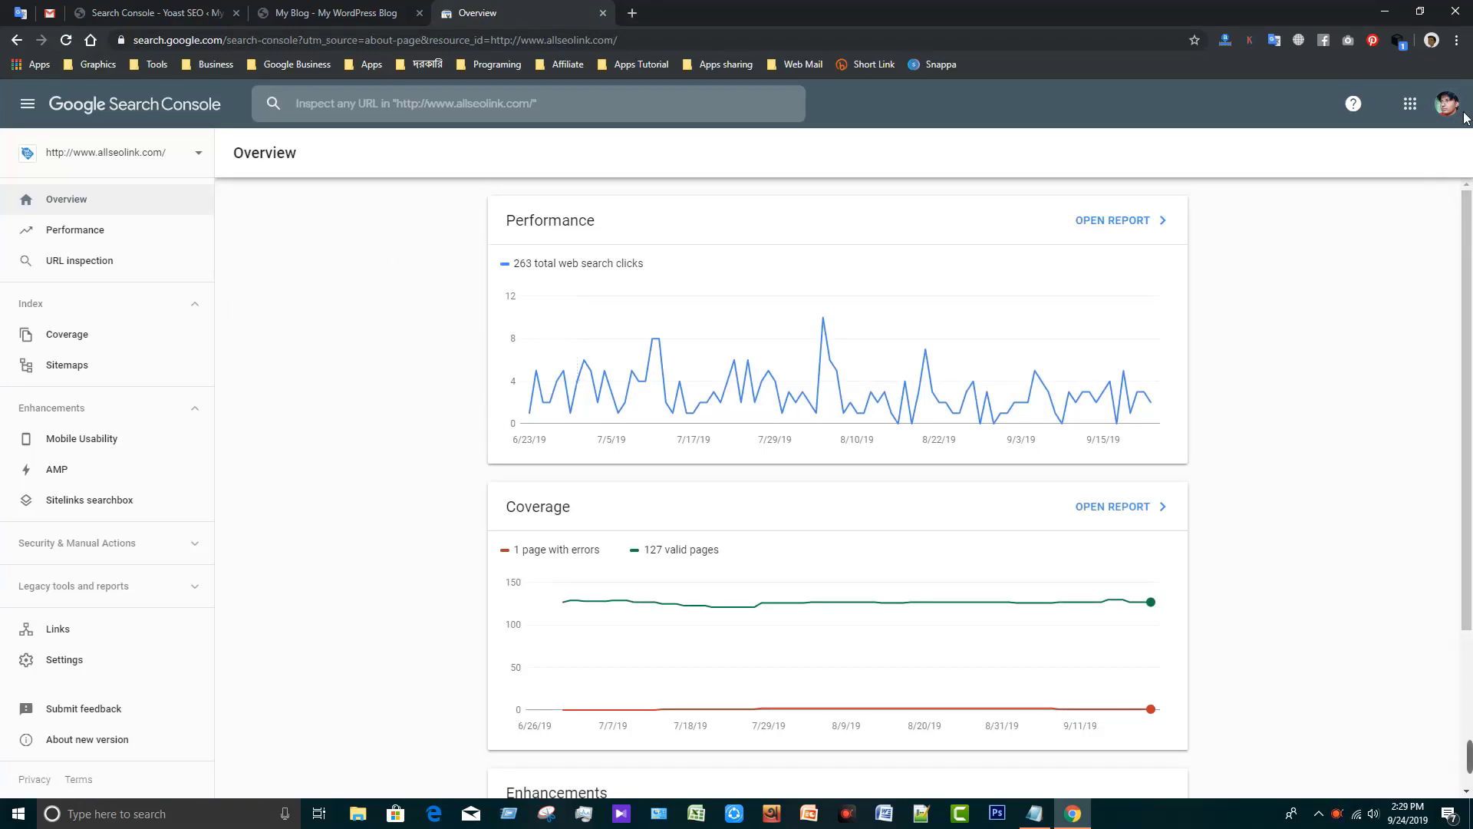
Start adding a Search Console property and enter the blog's copied address, egoogsinfo.com, as the domain.
left_click(199, 153)
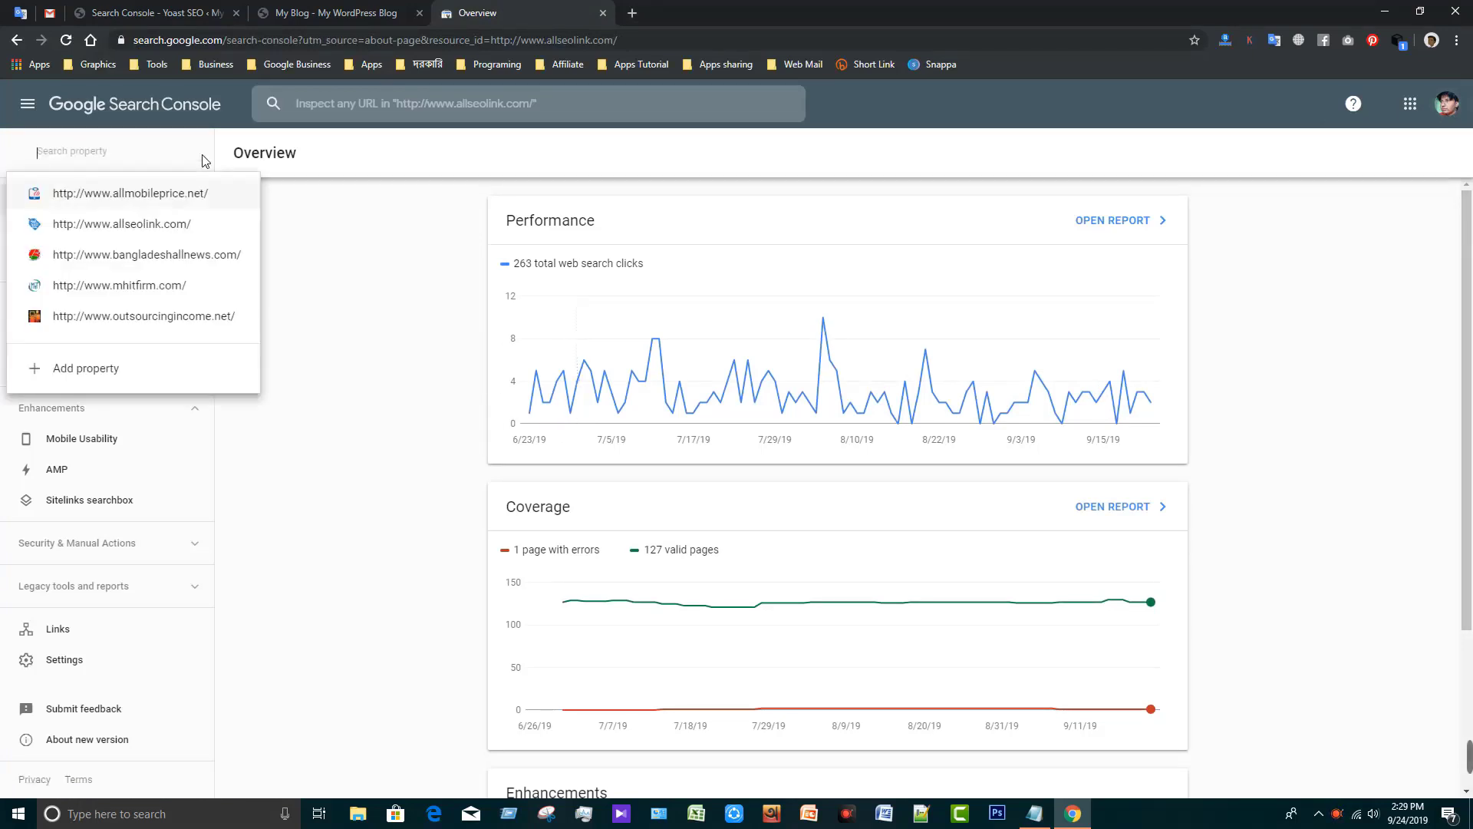
left_click(86, 368)
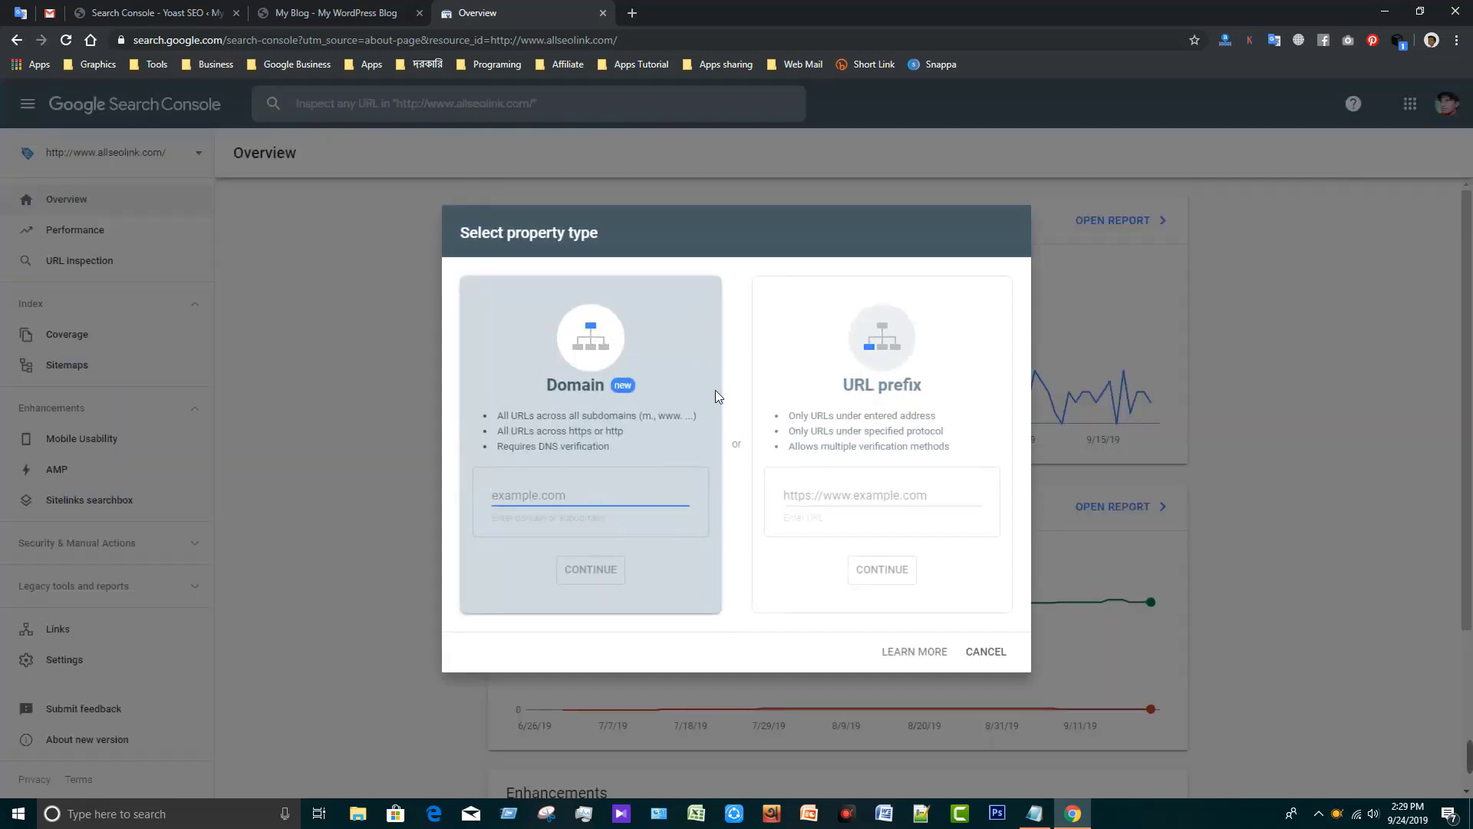
left_click(338, 13)
left_click(354, 40)
key("ctrl+c")
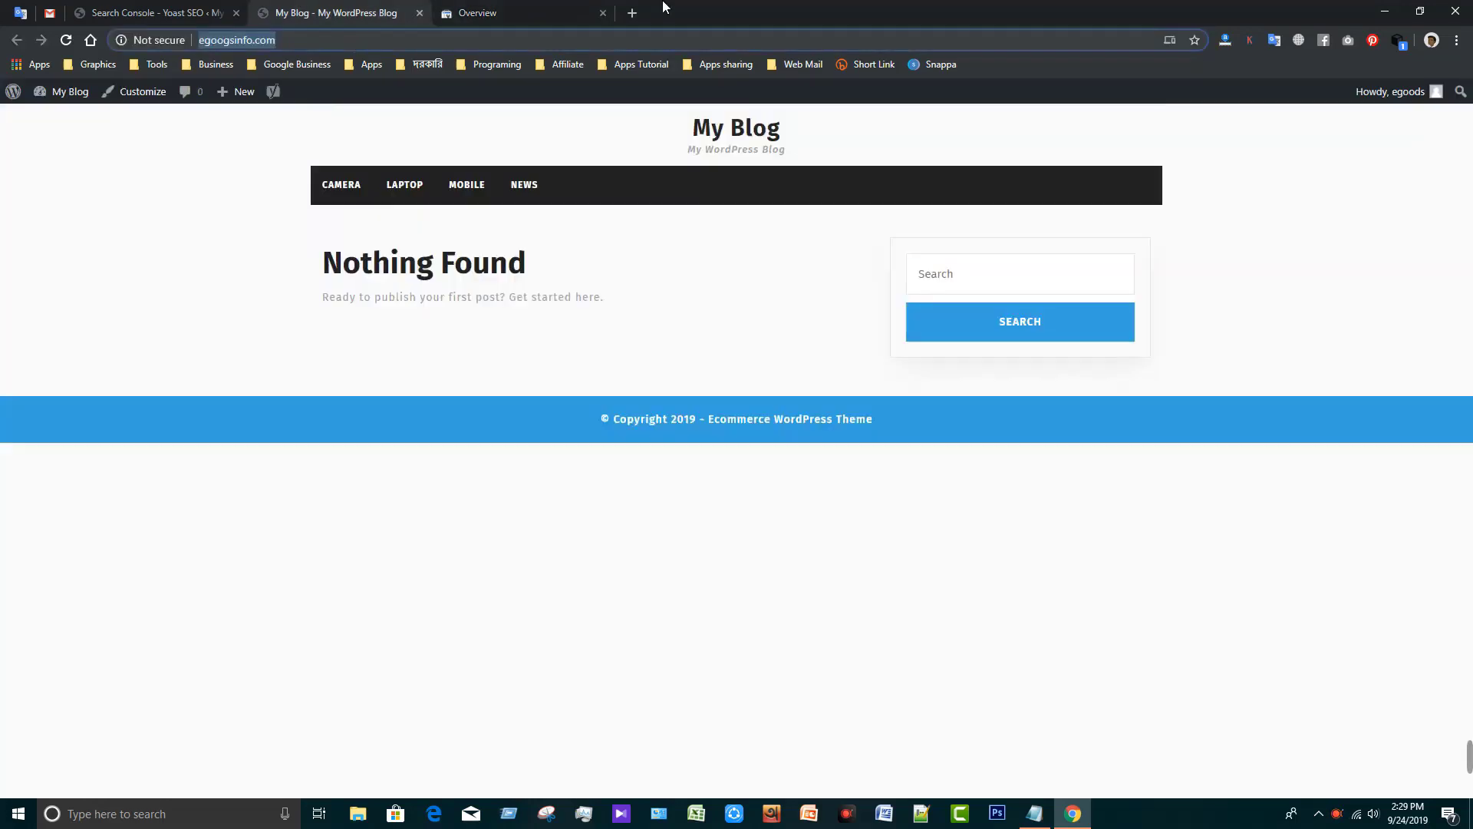
left_click(522, 13)
key("ctrl+v")
left_click_drag(555, 496, 461, 500)
key("BackSpace")
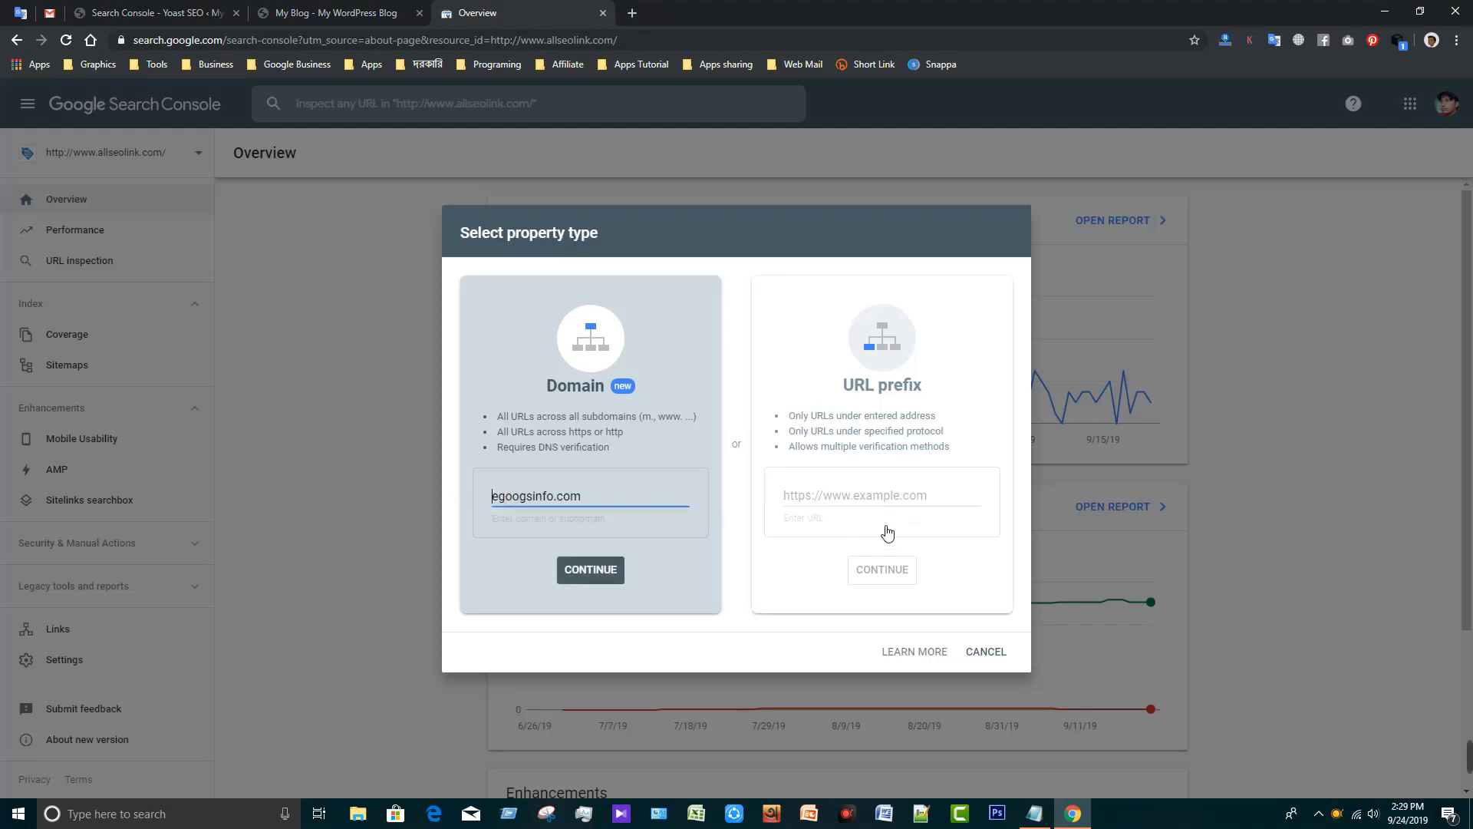
left_click(882, 495)
type("http://www.egoogsinfo.com/")
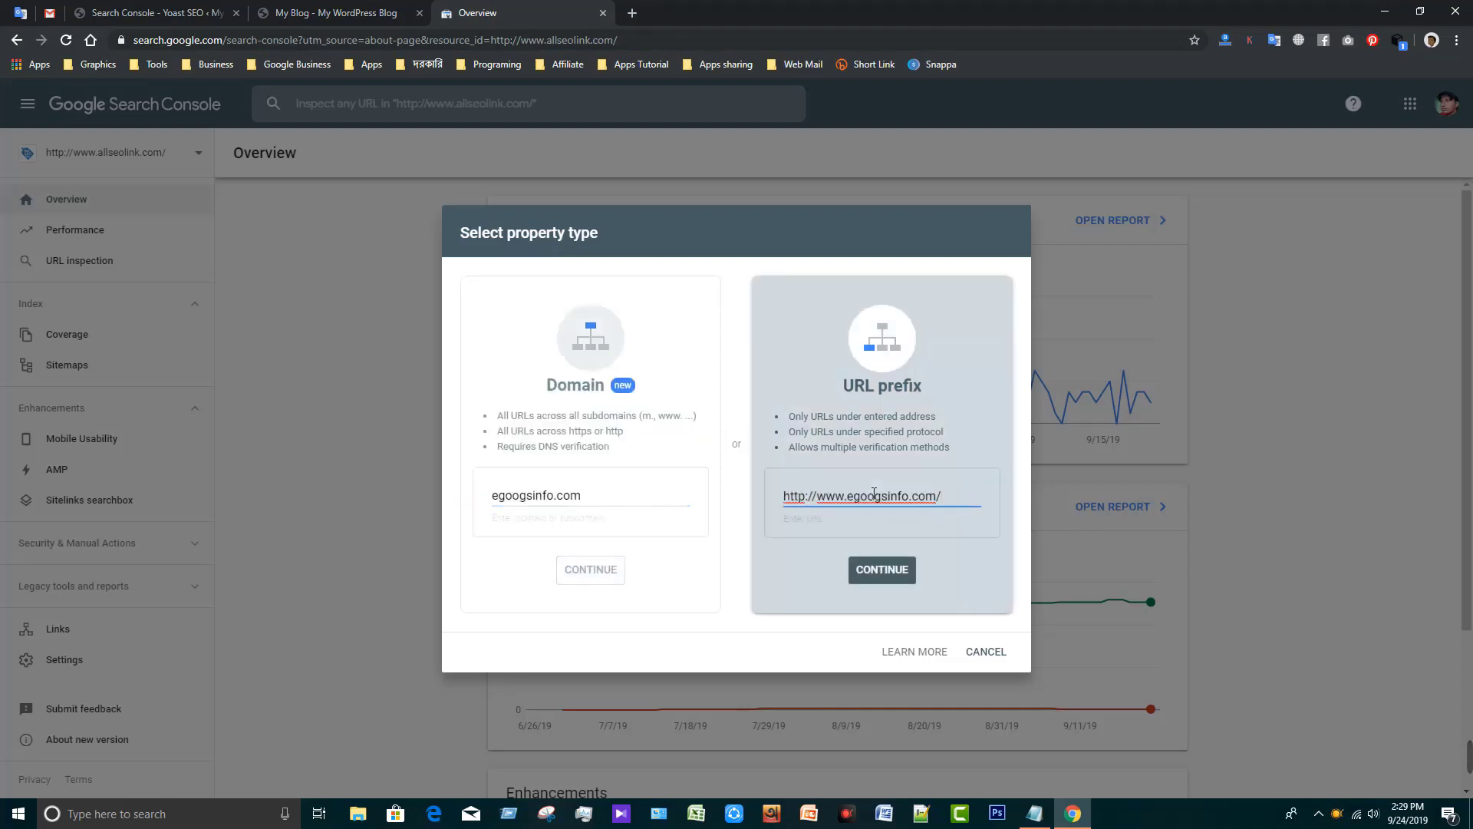
left_click(882, 570)
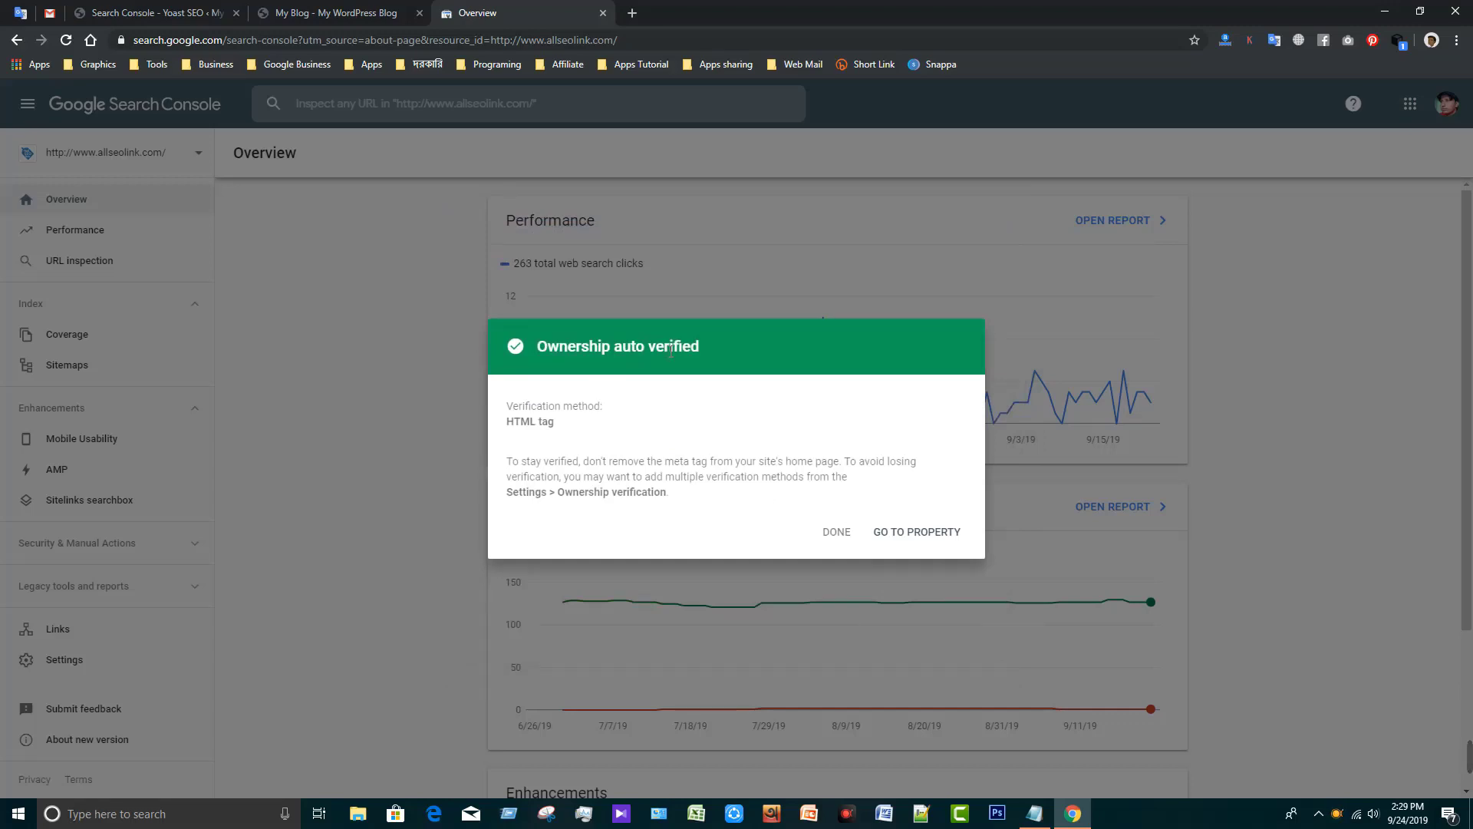
left_click(924, 535)
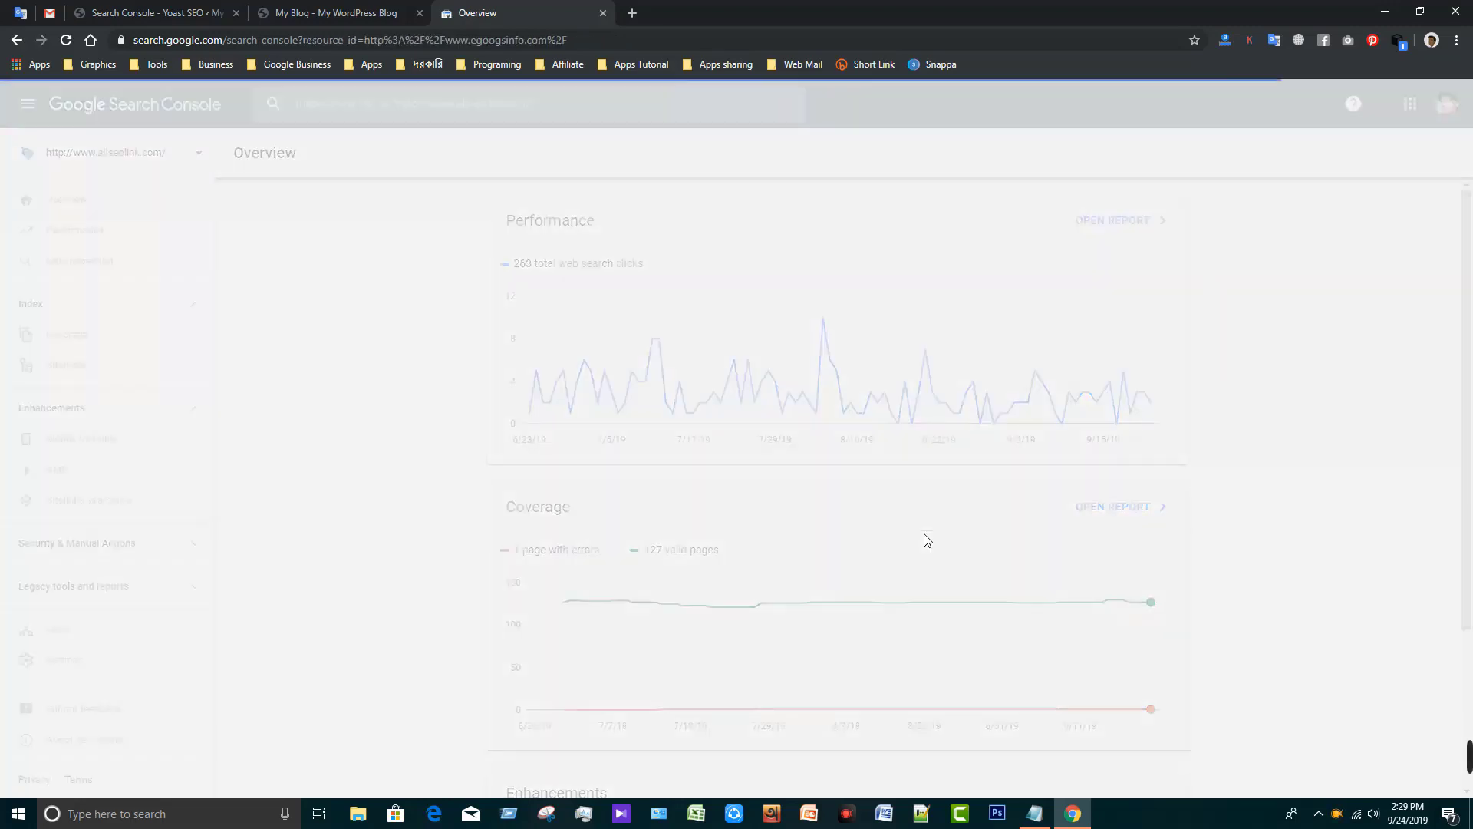
Return to the Yoast SEO authorization window, choose the first Google account and allow Yoast SEO to access its Search Console data.
key("ctrl+3")
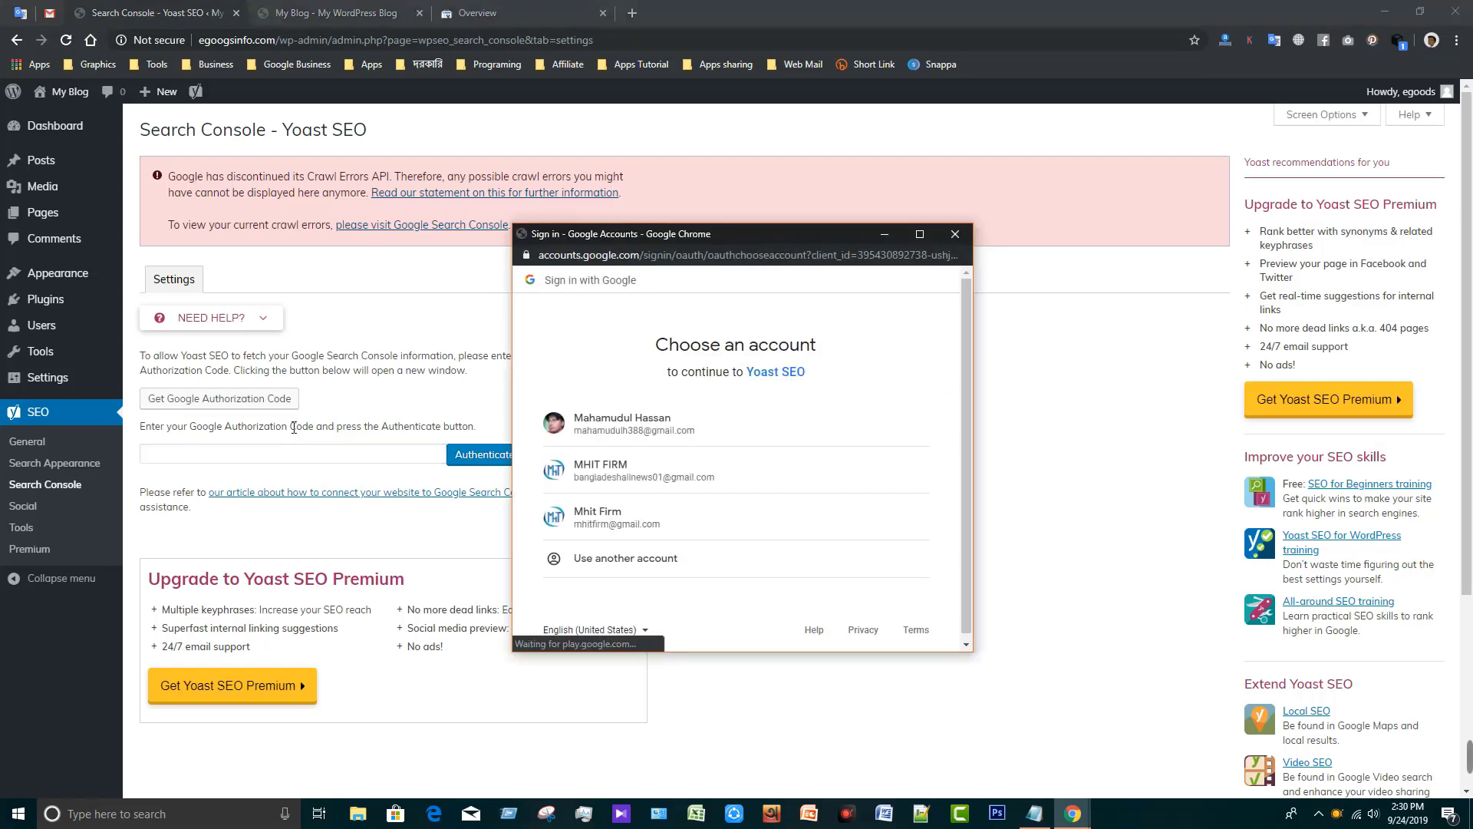
left_click(790, 428)
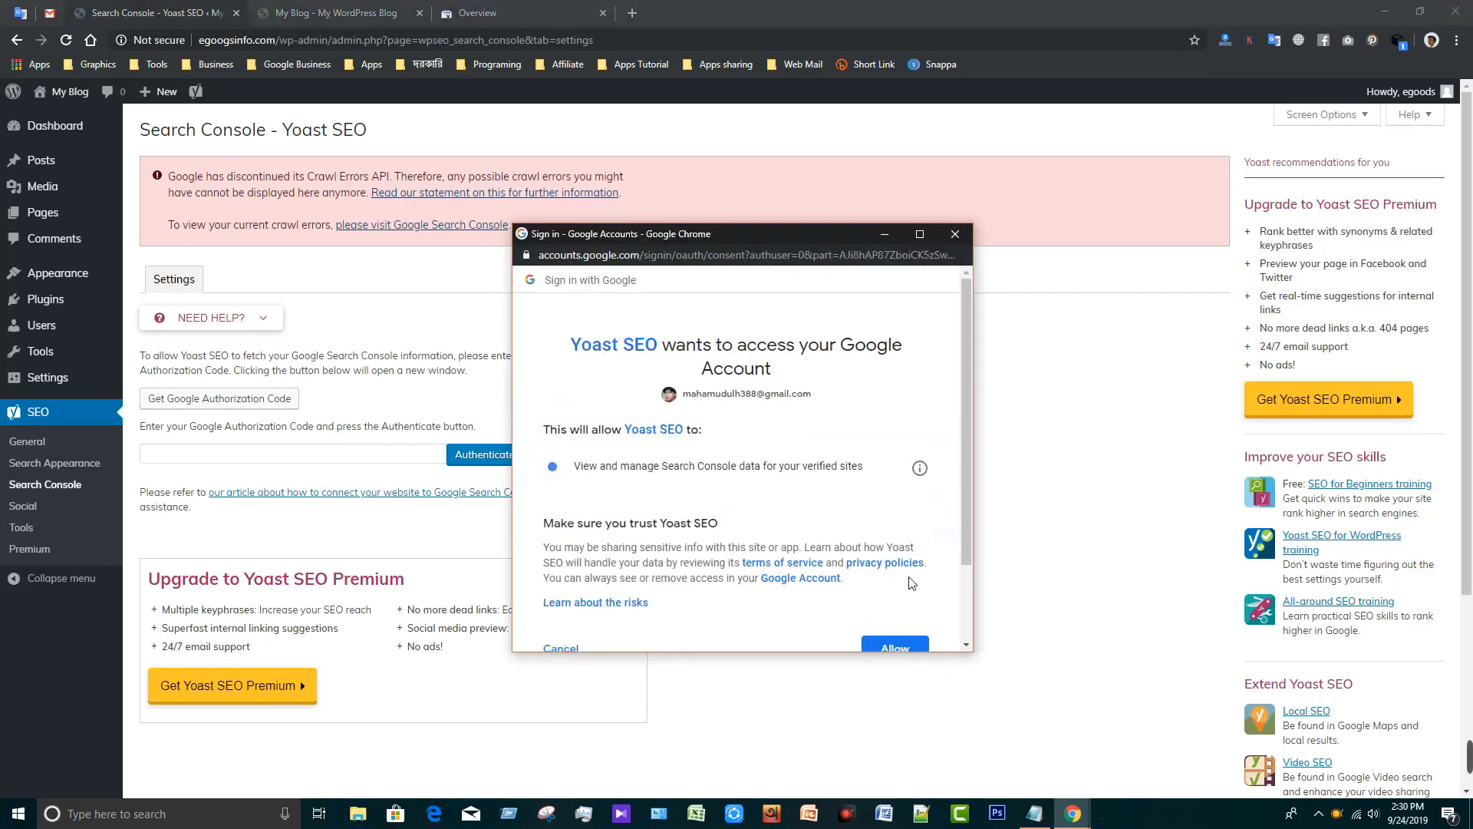
scroll(910, 583, "down", 2)
left_click(891, 554)
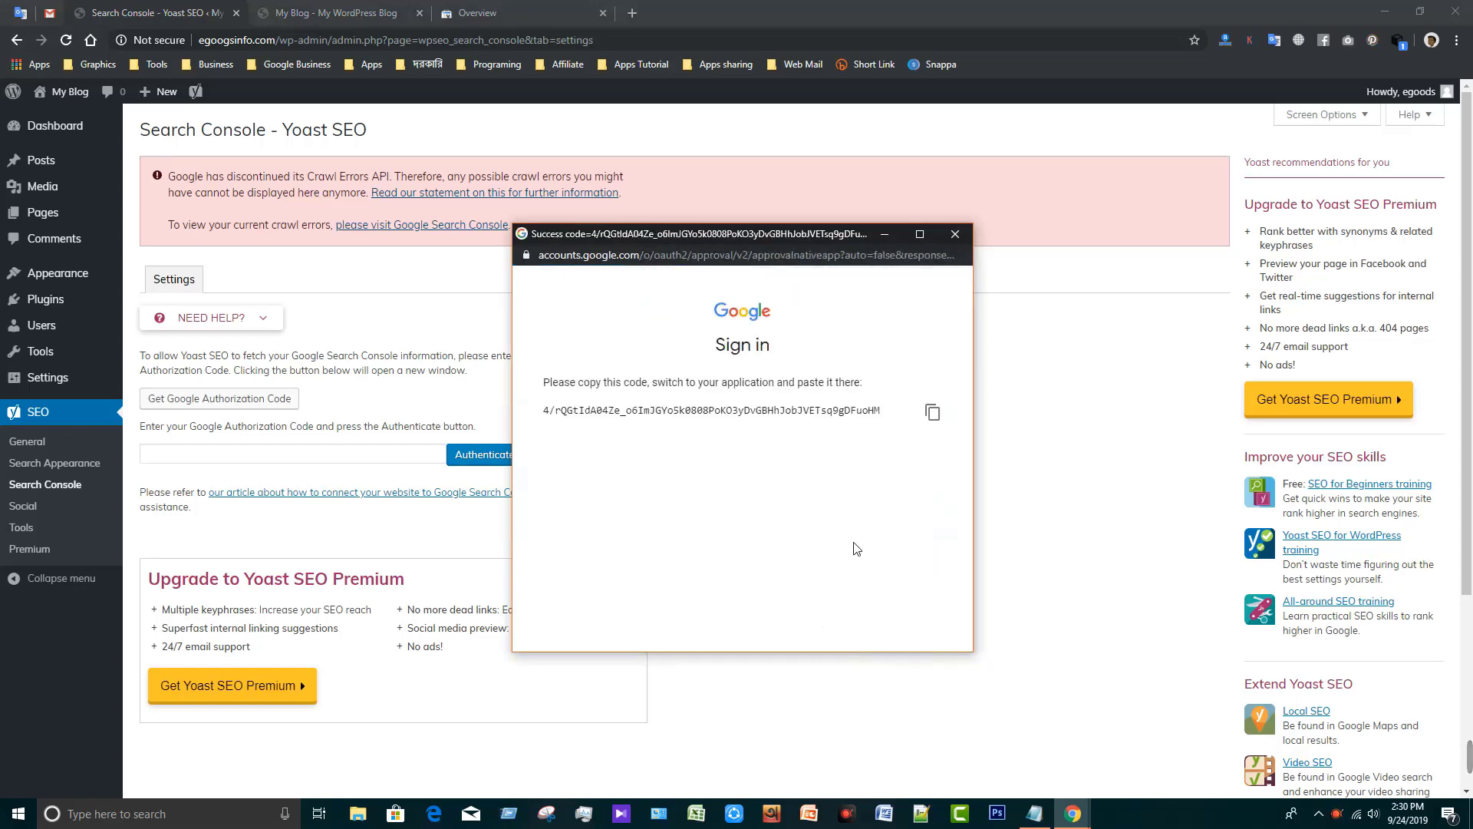
Copy the generated Google authorization code into Yoast's authorization code field and authenticate.
left_click(932, 414)
left_click(261, 453)
key("ctrl+v")
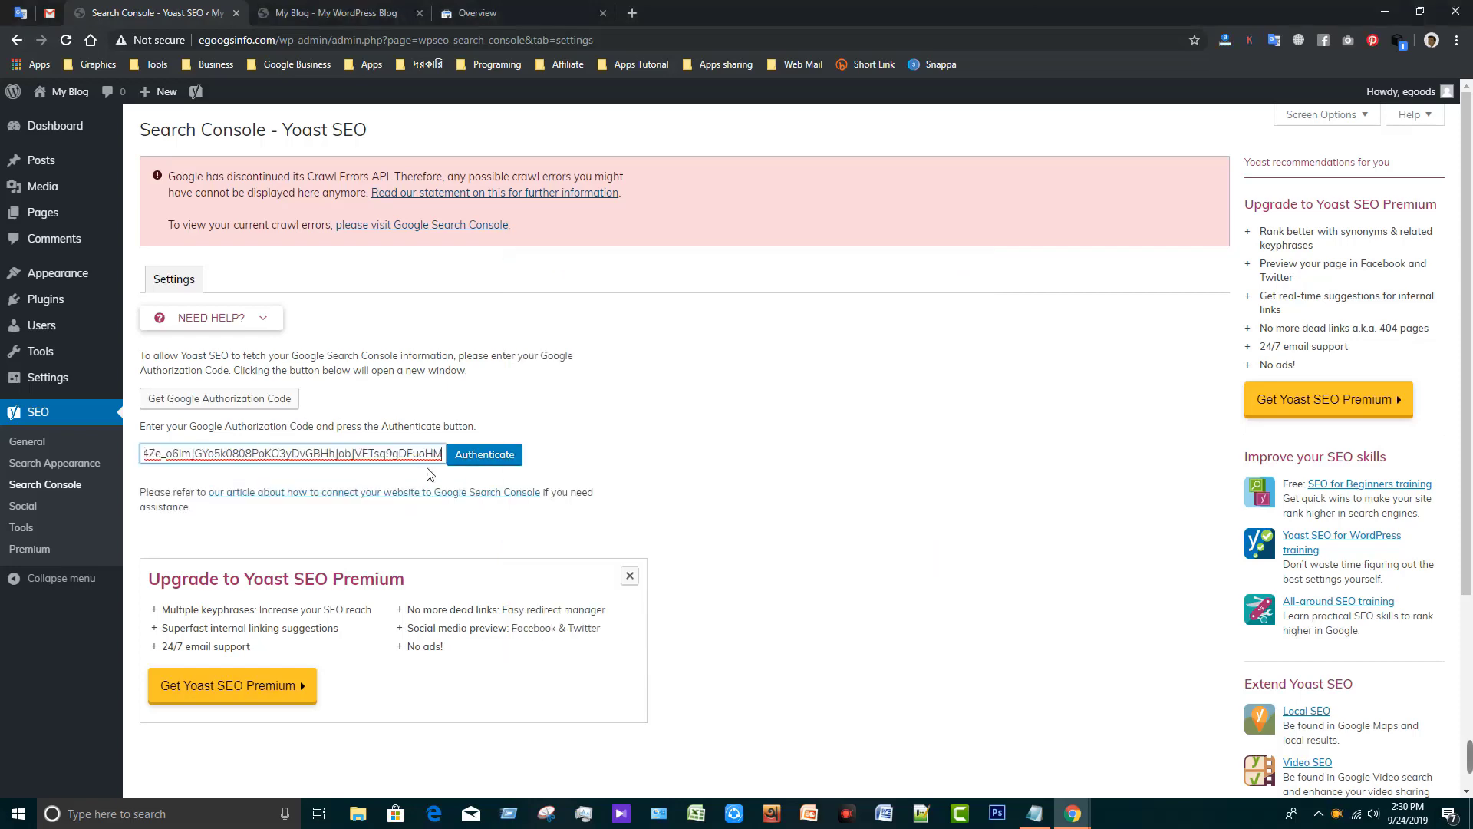
left_click(484, 454)
left_click(593, 393)
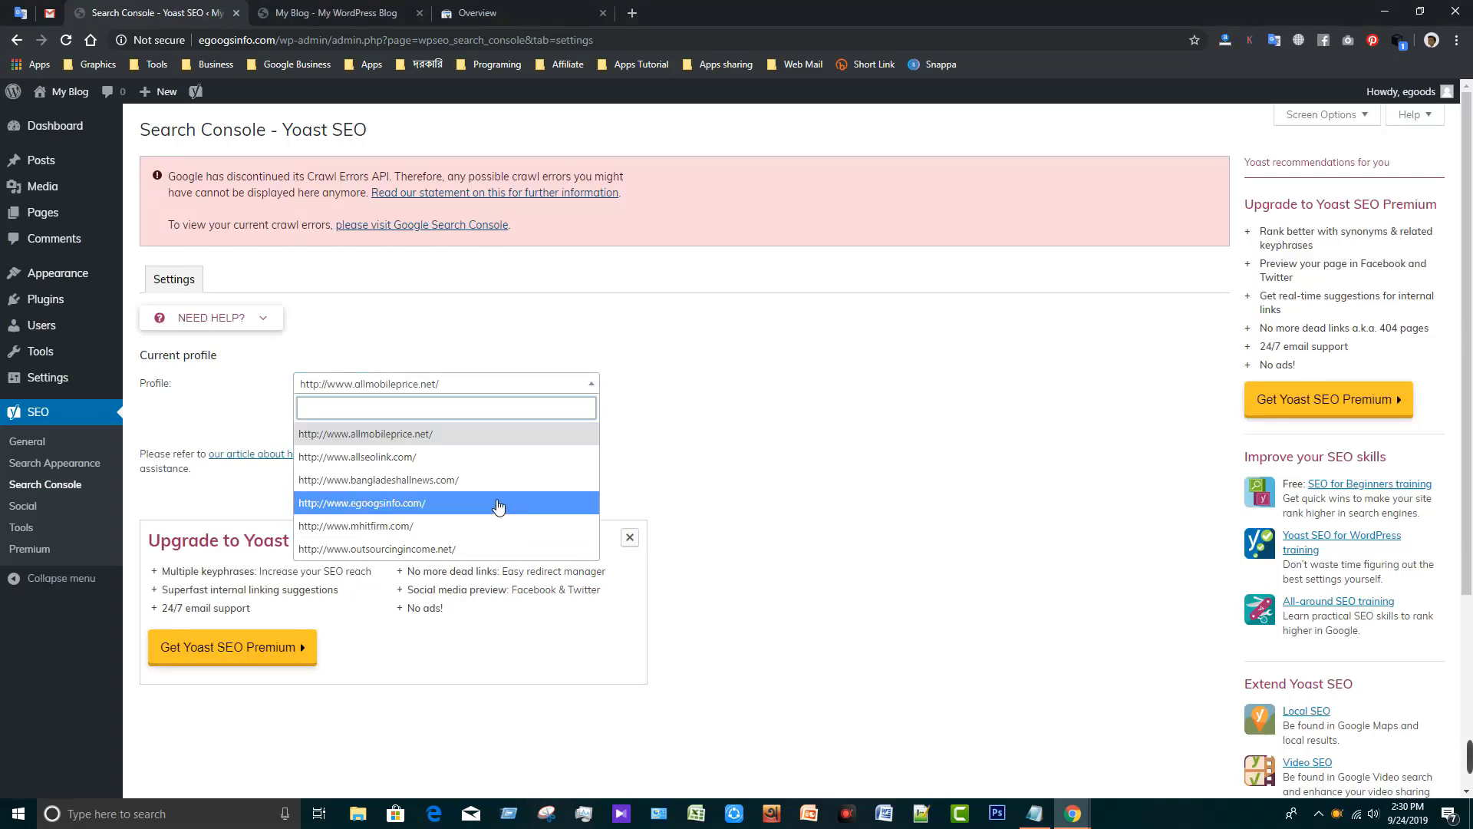
left_click(448, 505)
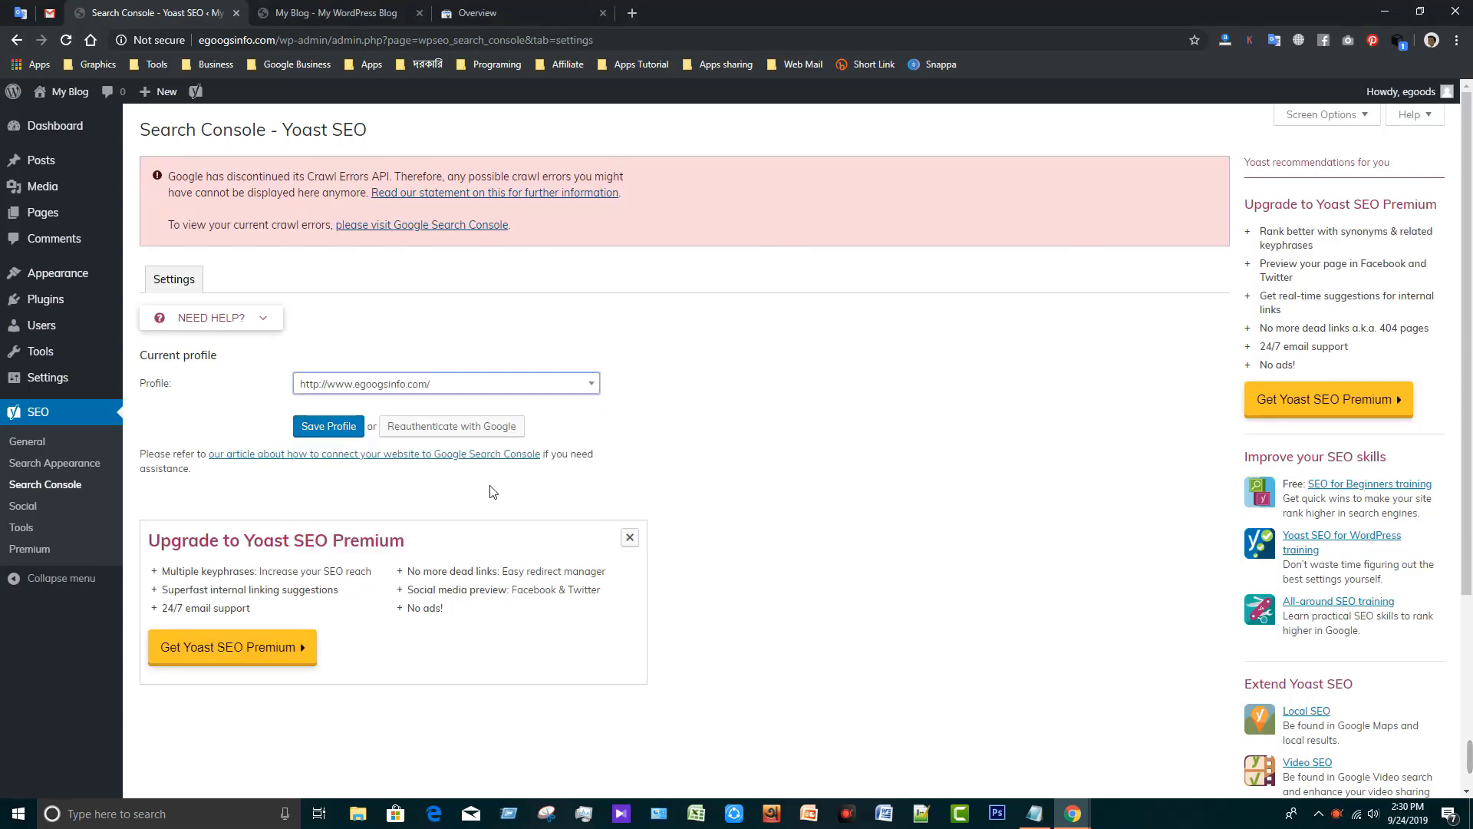
left_click(329, 427)
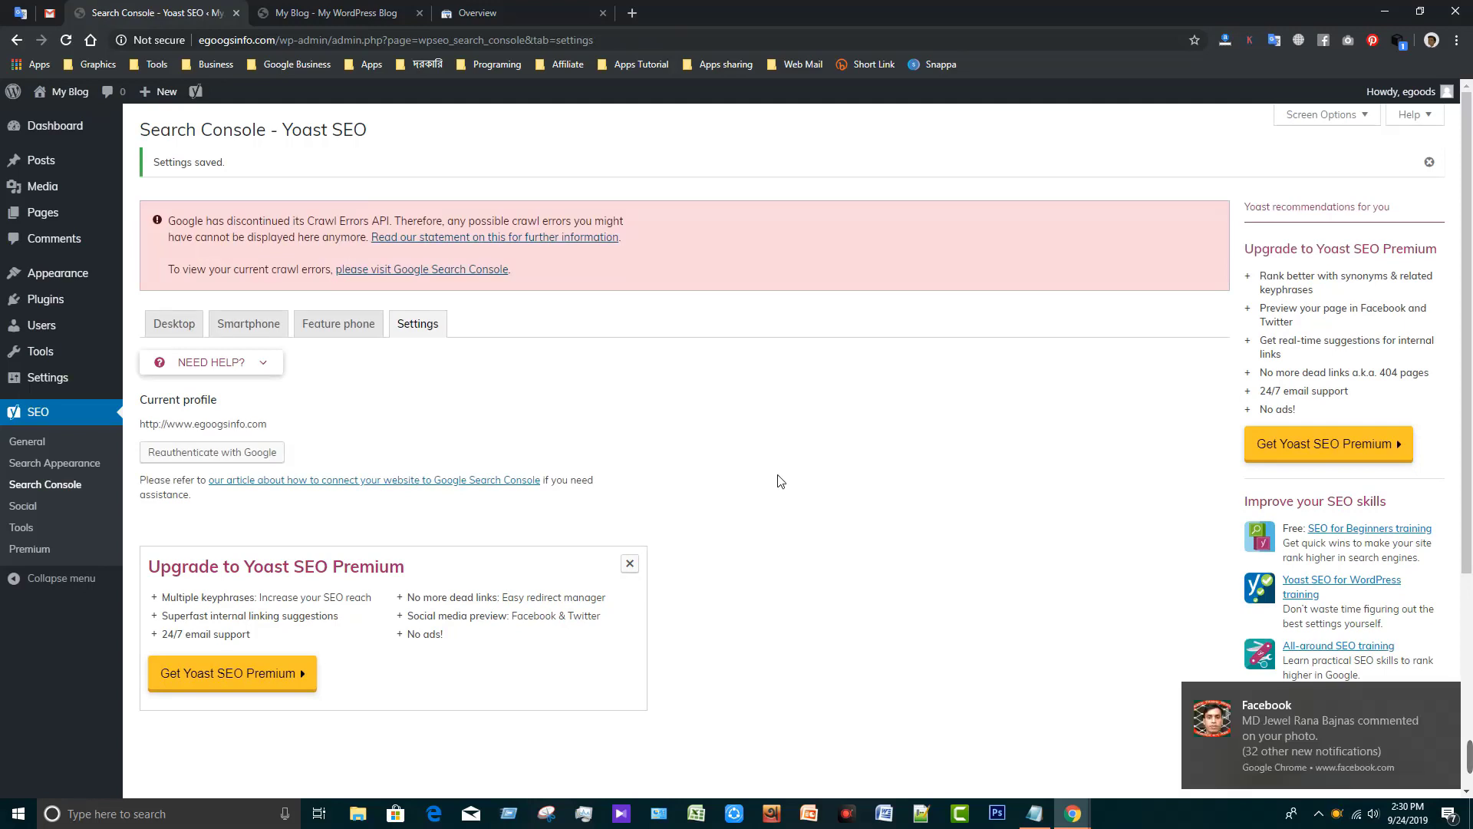
left_click(25, 508)
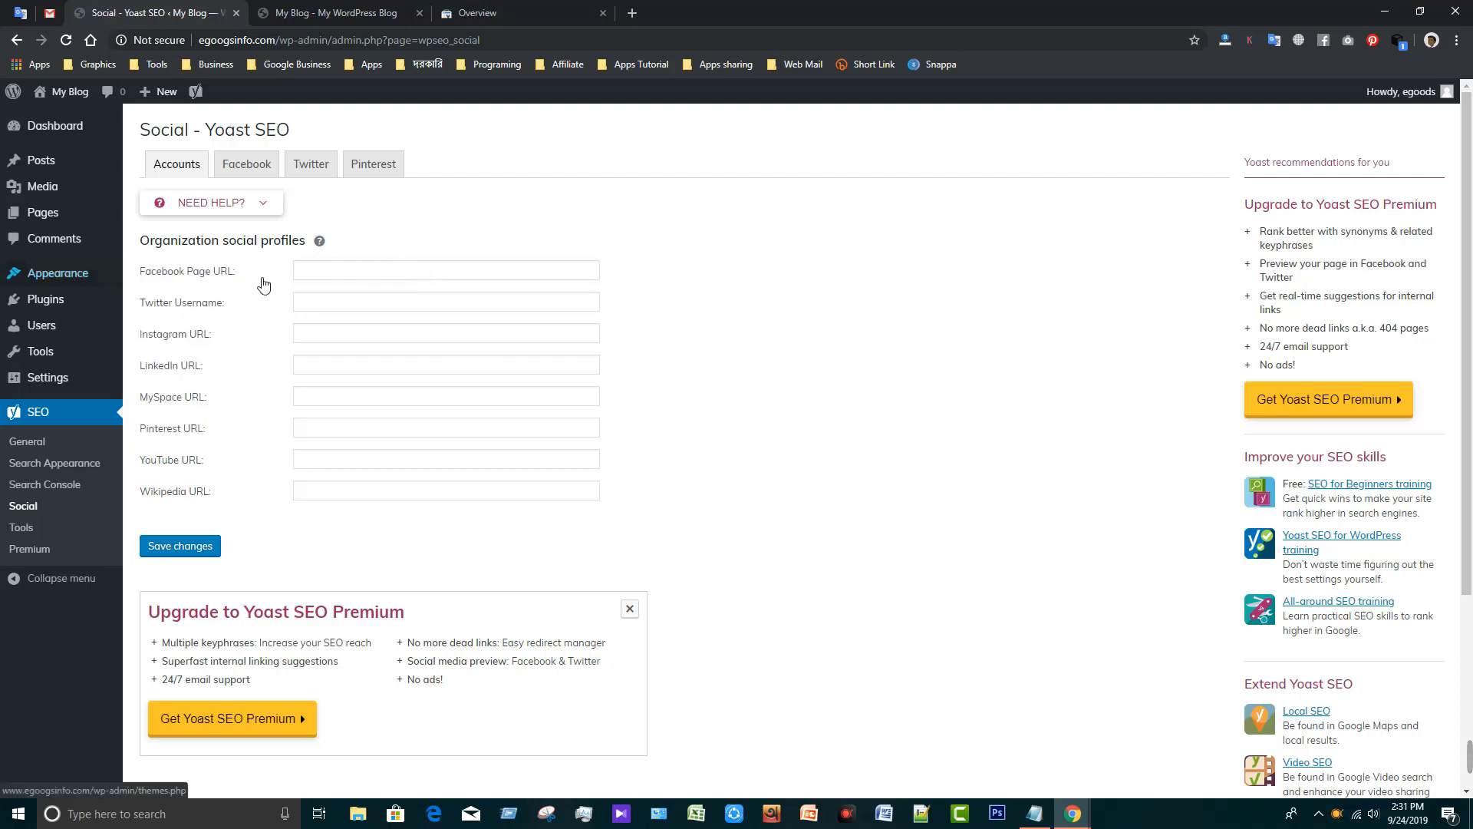
left_click(378, 269)
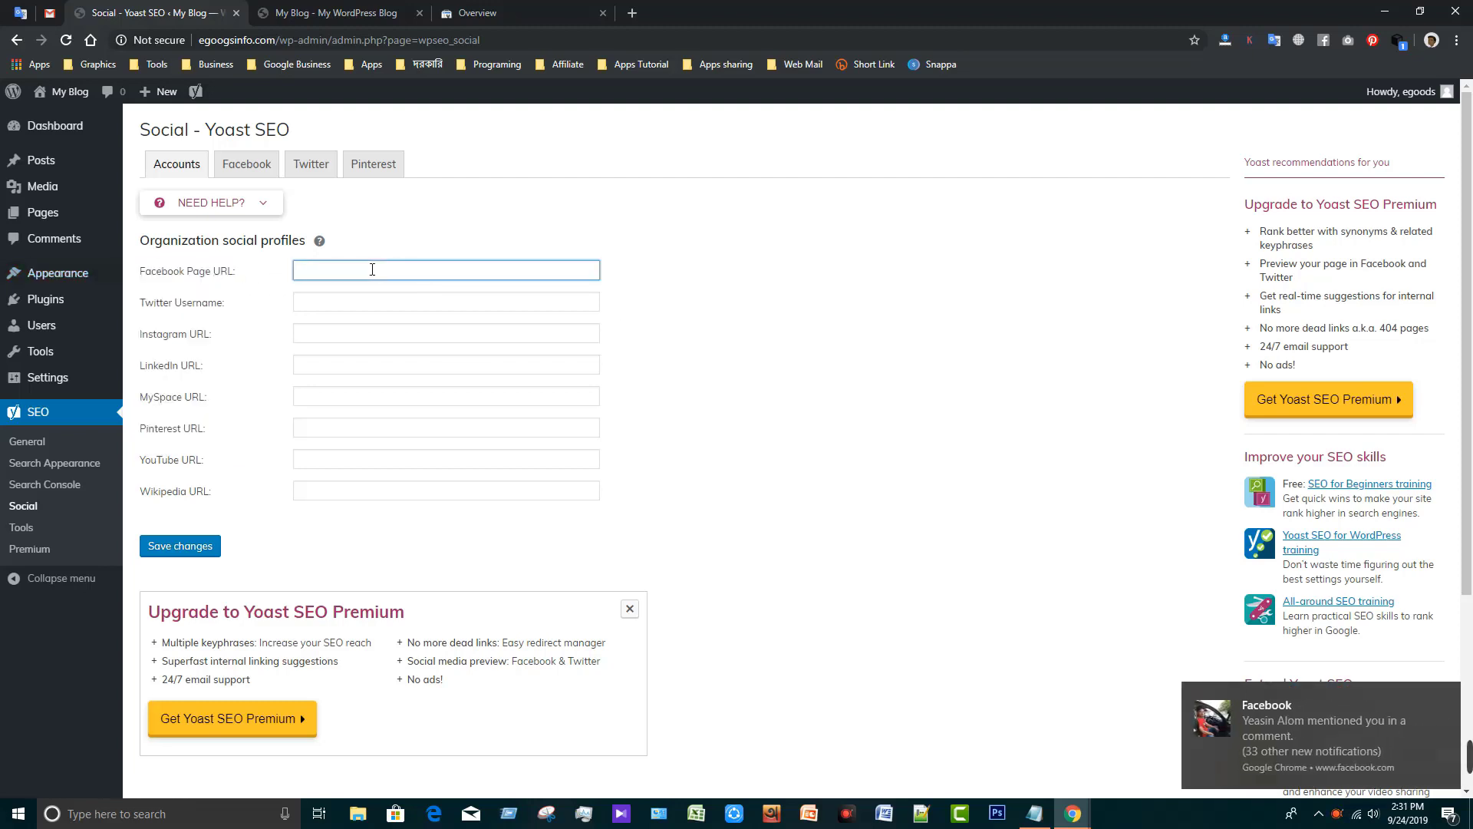
left_click(632, 13)
type("facebook.com/mhitfirm")
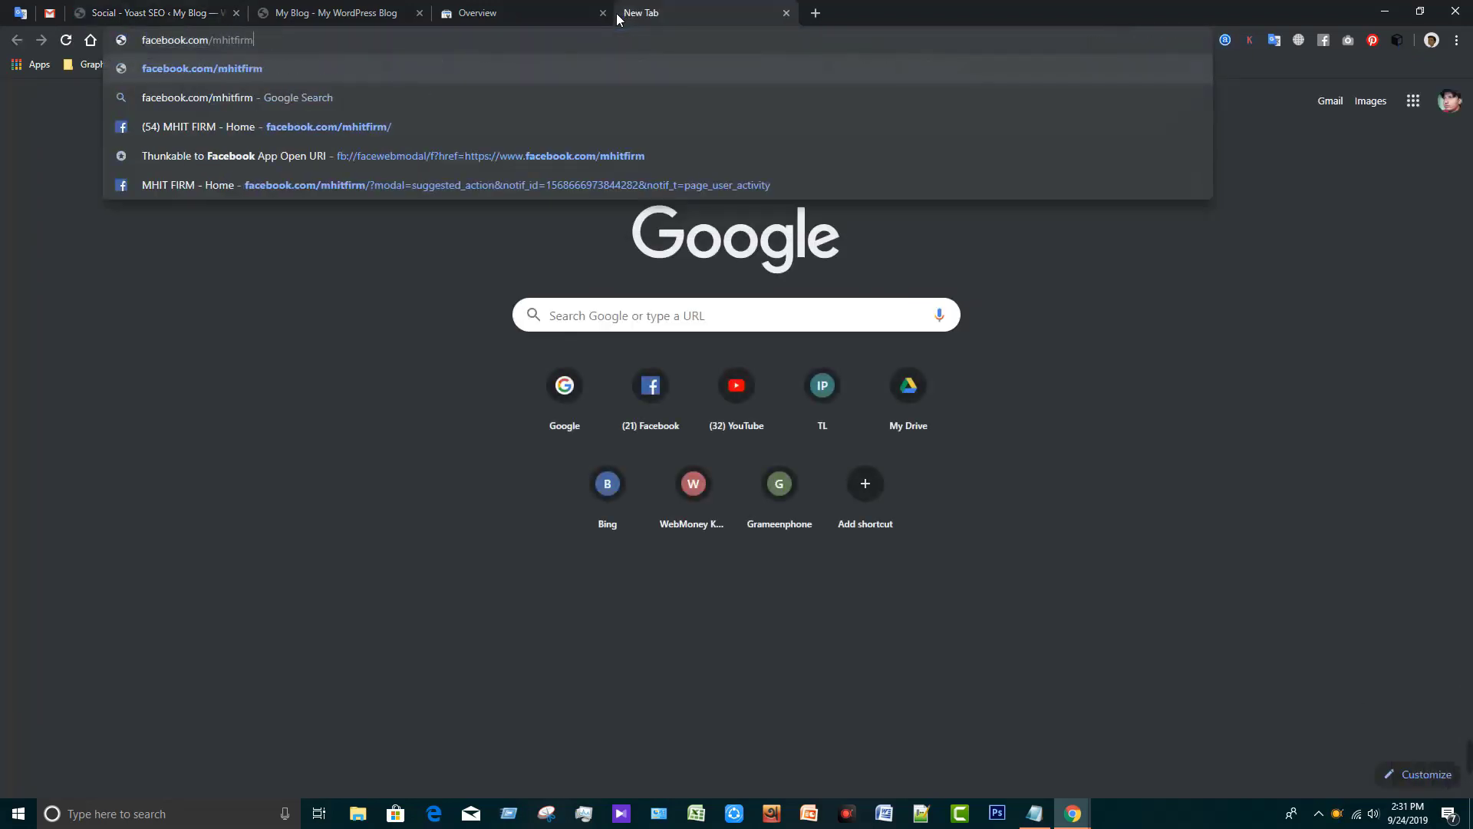
key("Return")
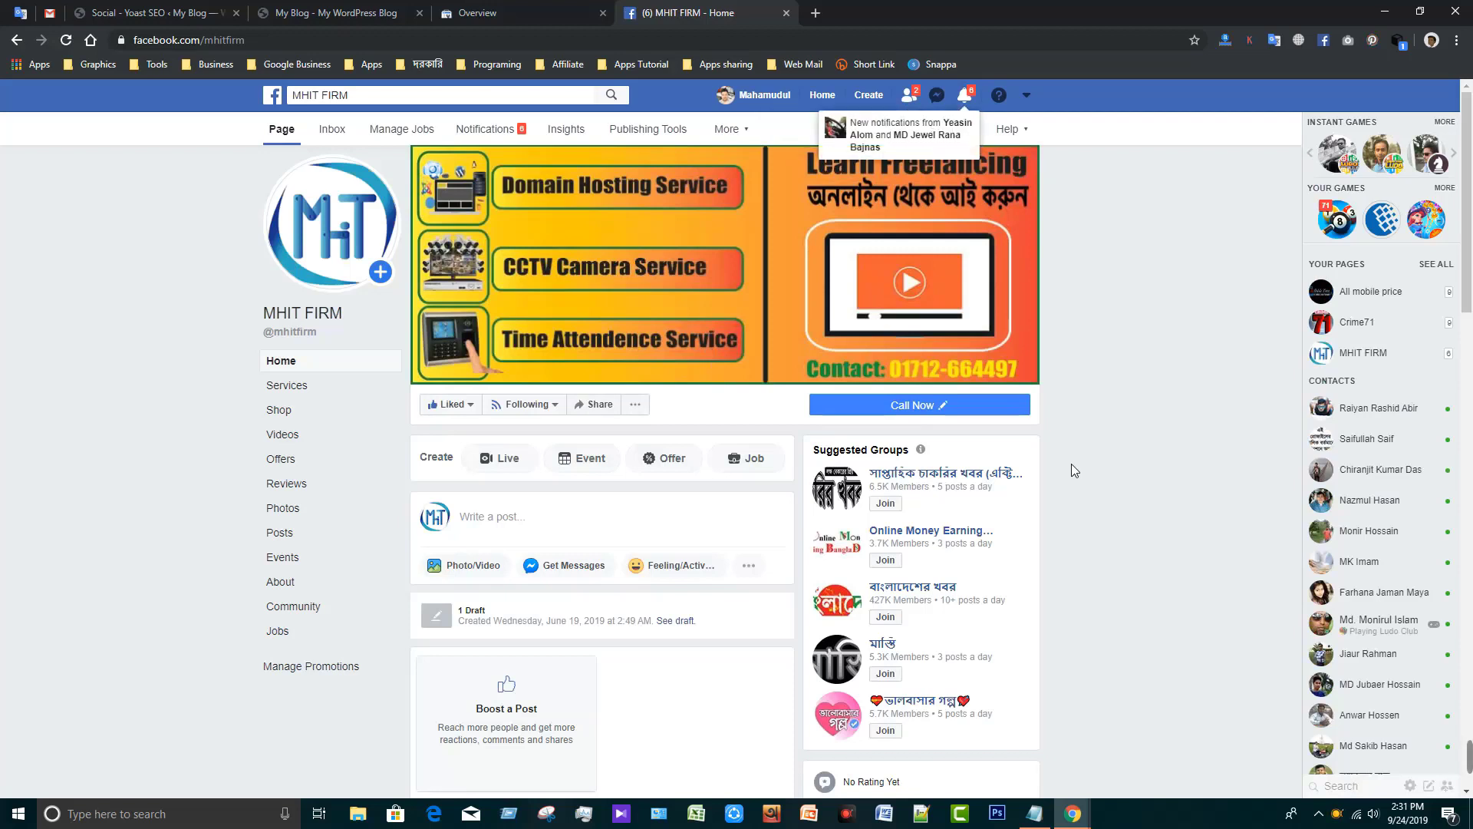
left_click(303, 39)
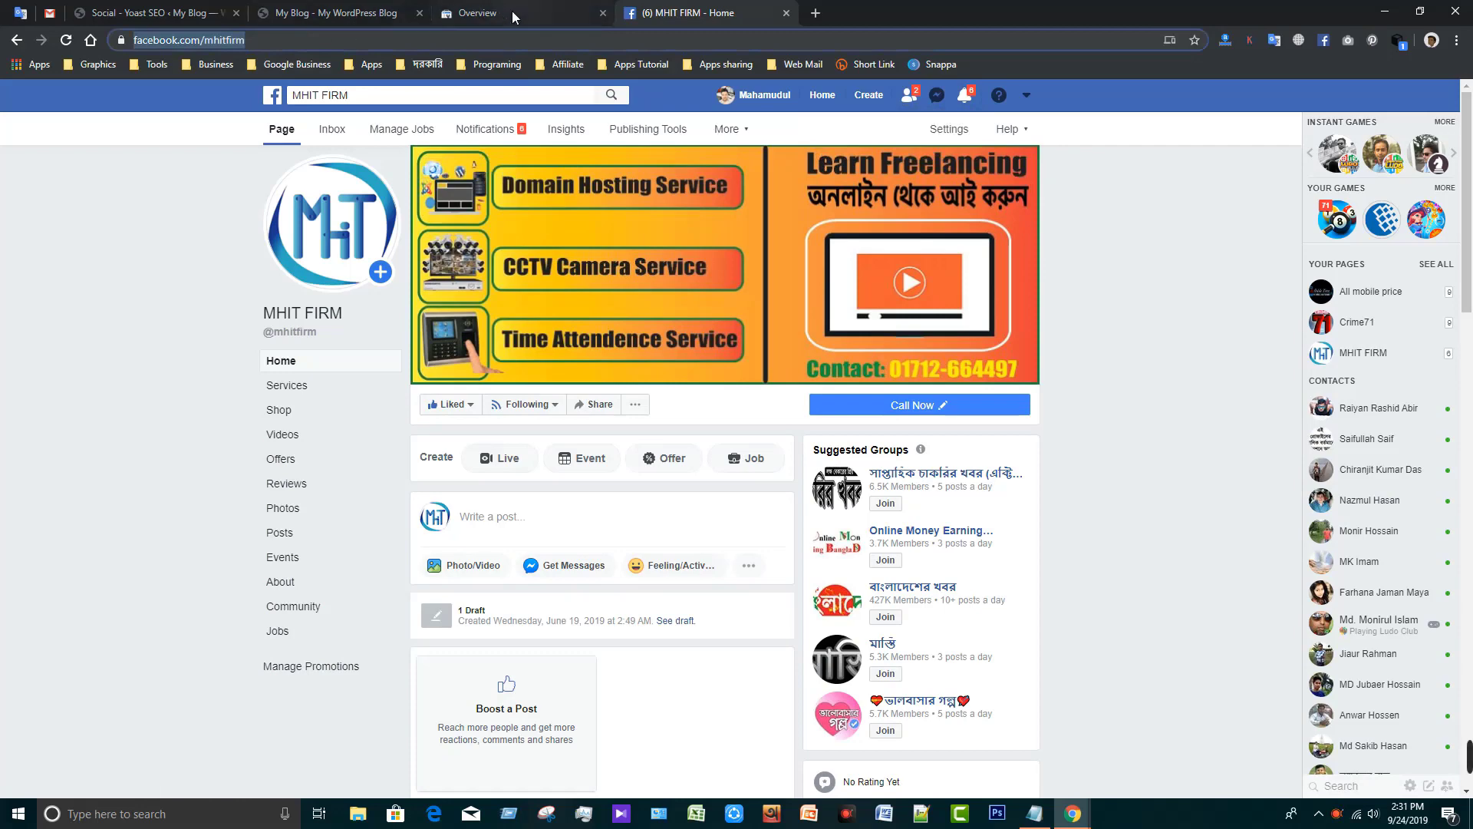
left_click(154, 13)
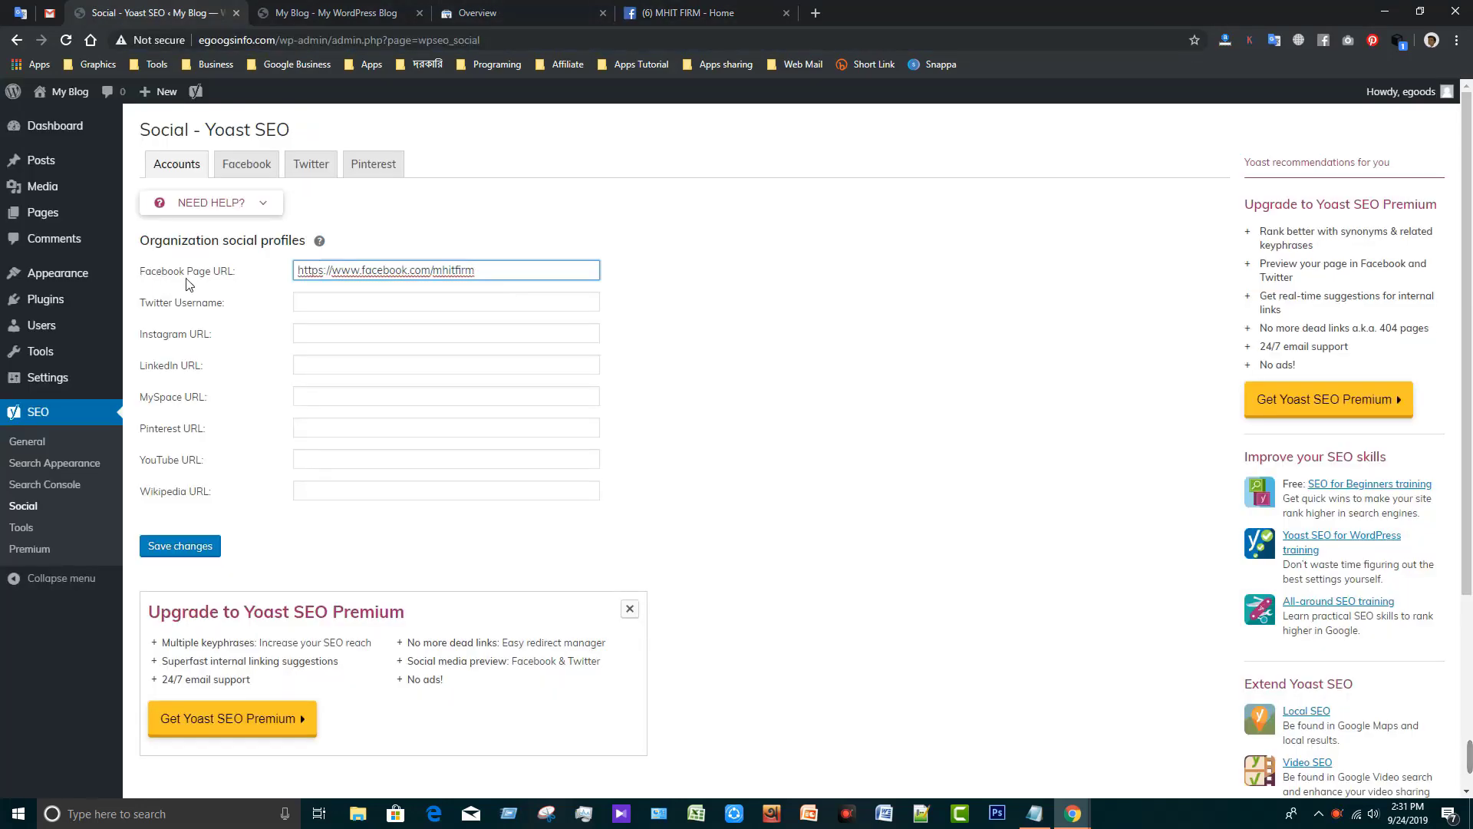
left_click_drag(482, 273, 284, 266)
left_click(485, 274)
left_click(691, 13)
scroll(700, 409, "down", 9)
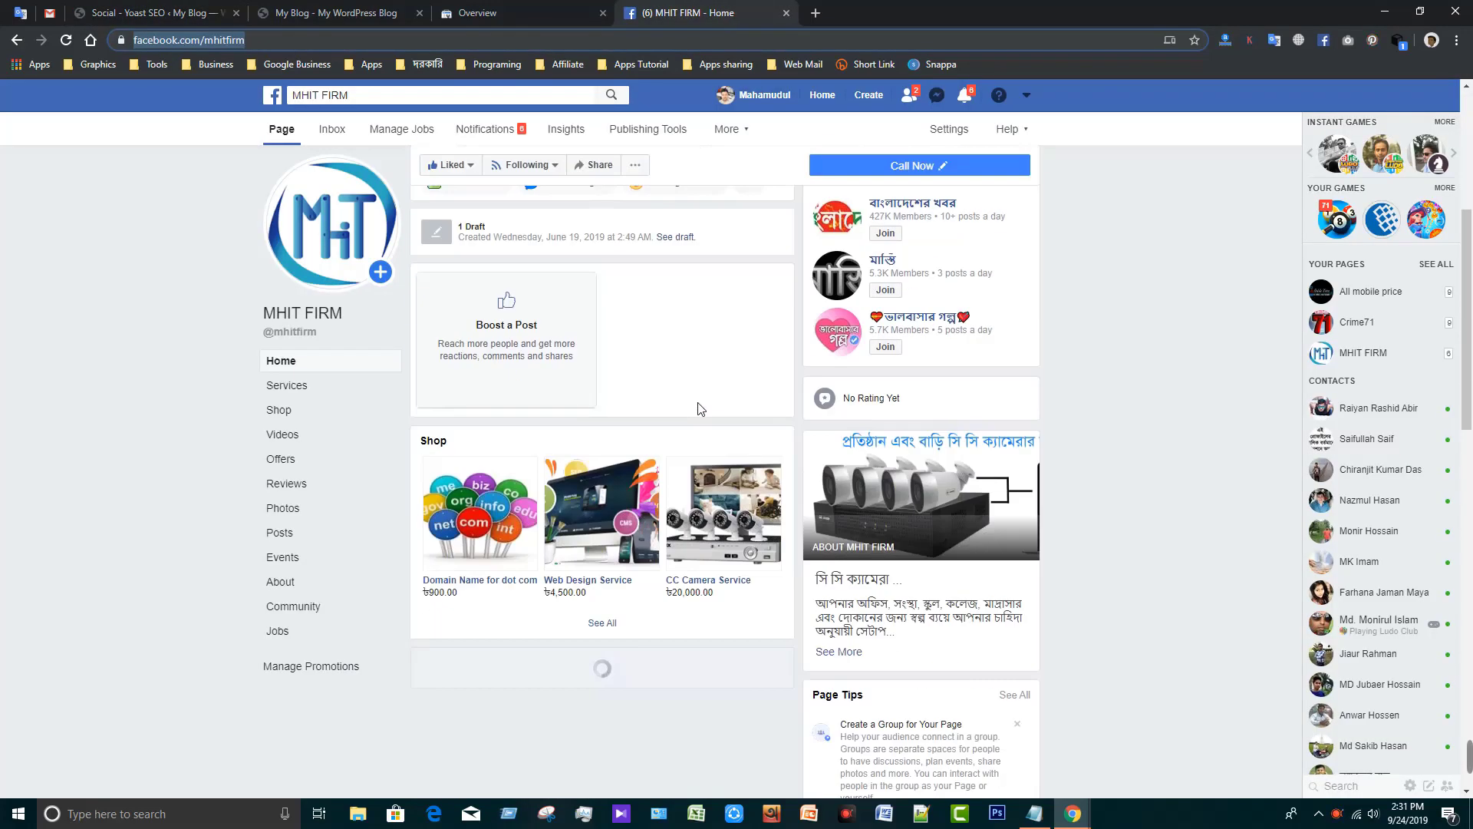
scroll(702, 451, "up", 10)
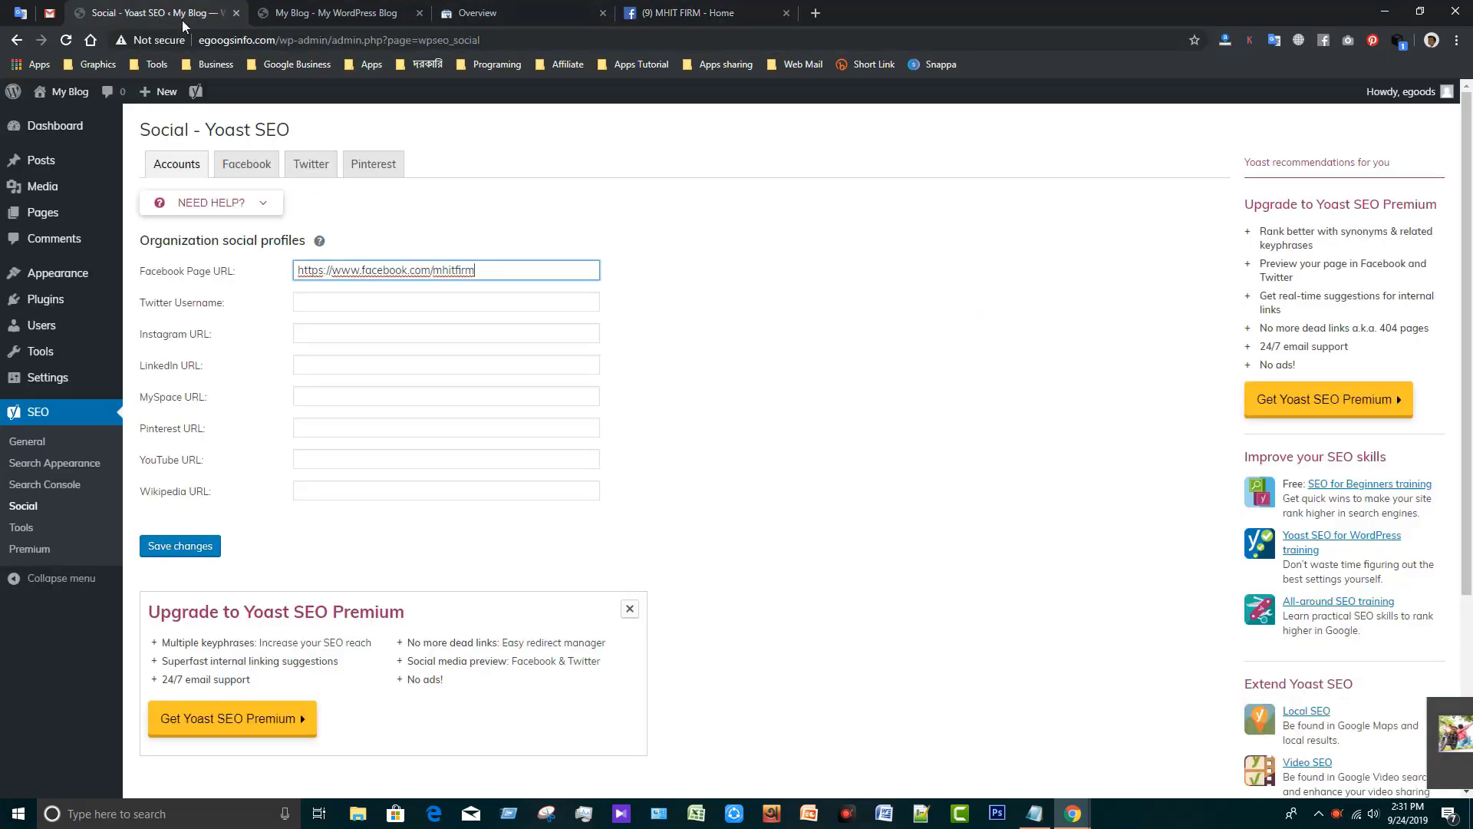
left_click(153, 13)
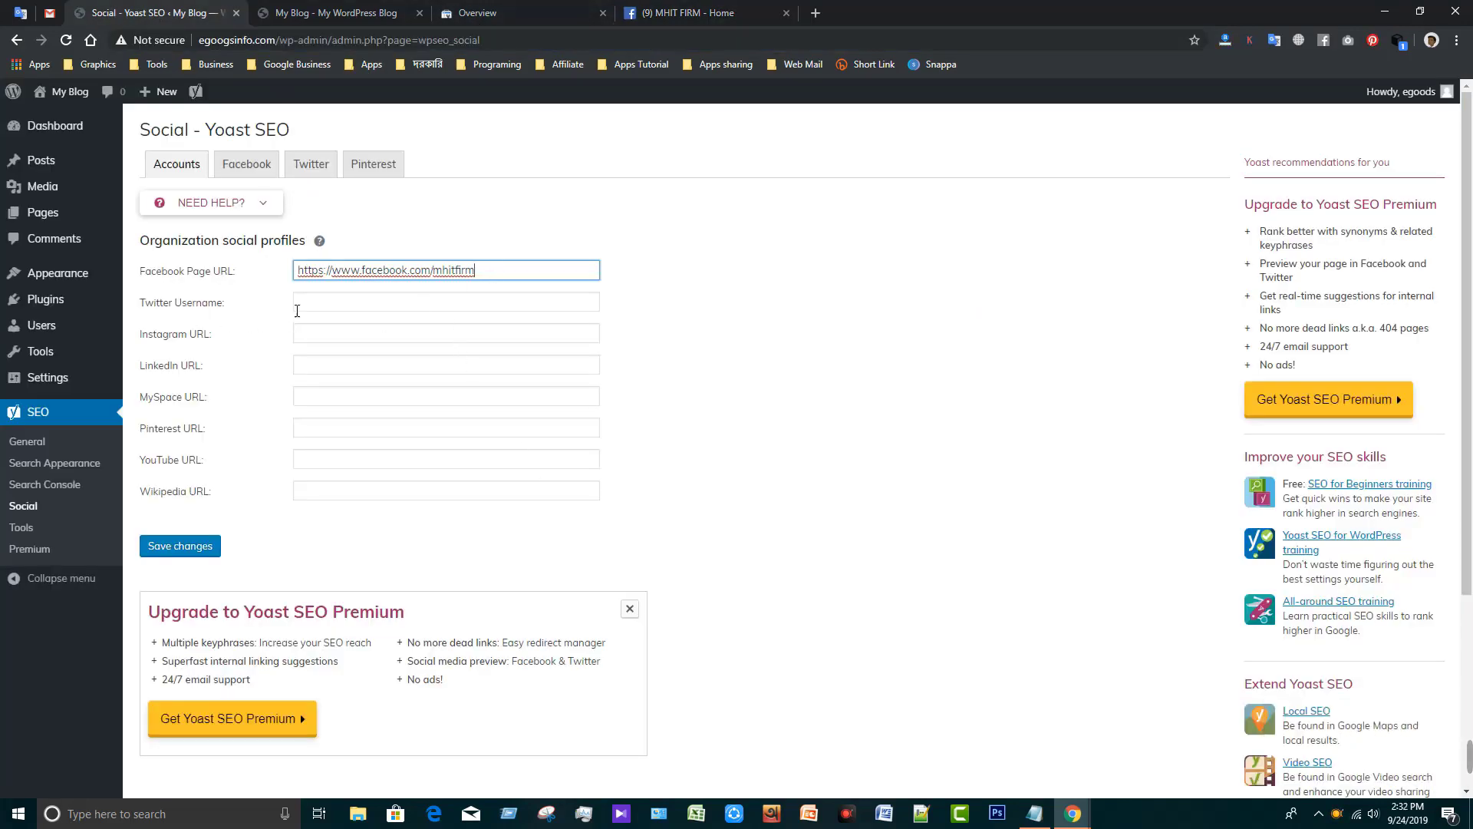
left_click(335, 303)
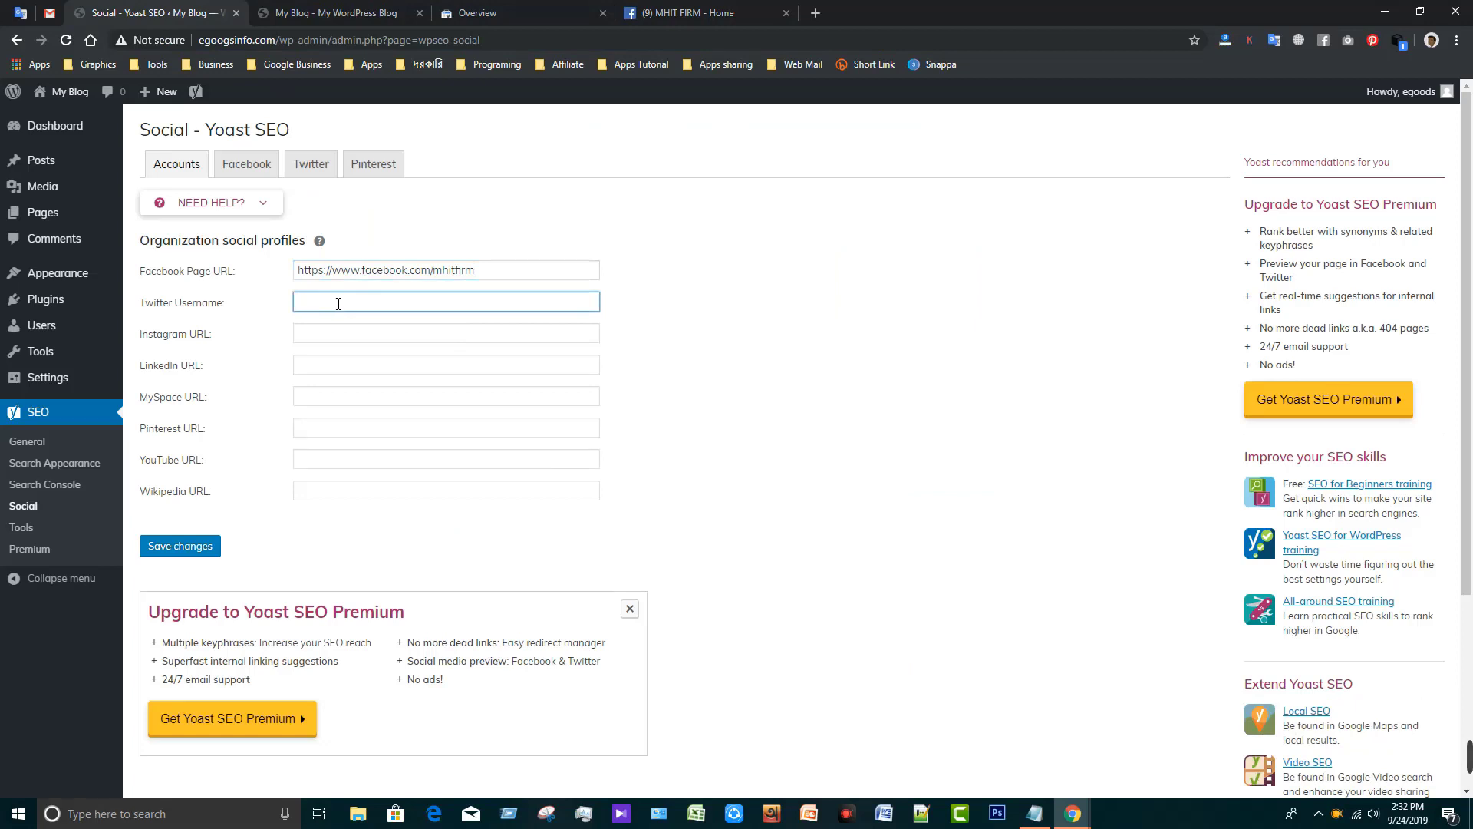
key("ctrl+v")
double_click(384, 301)
type("twitter")
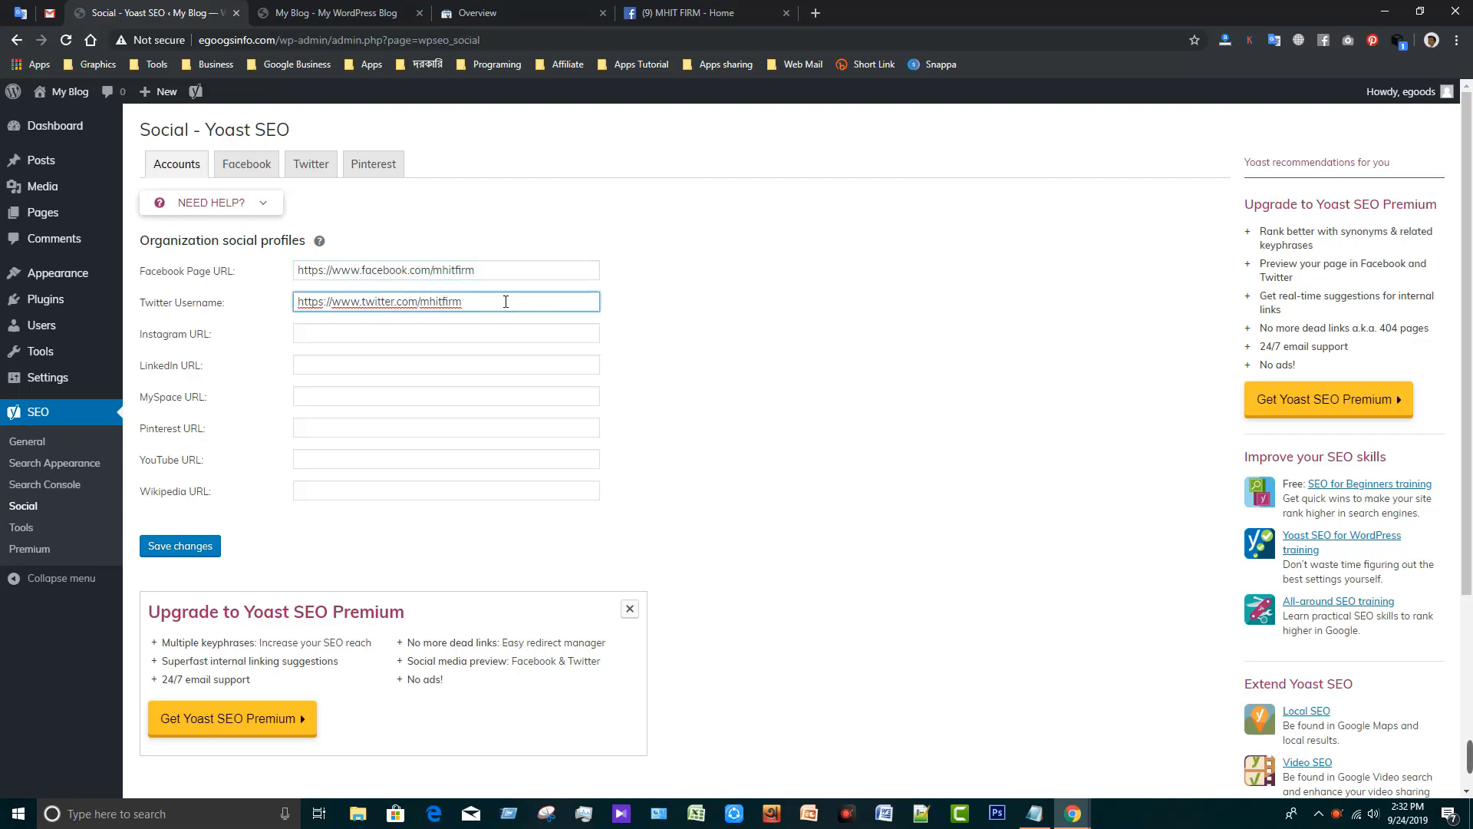
Replace mhitfirm with egoogsinfo, copied from the site's address, in both the Facebook Page URL and the Twitter Username.
double_click(506, 301)
double_click(239, 40)
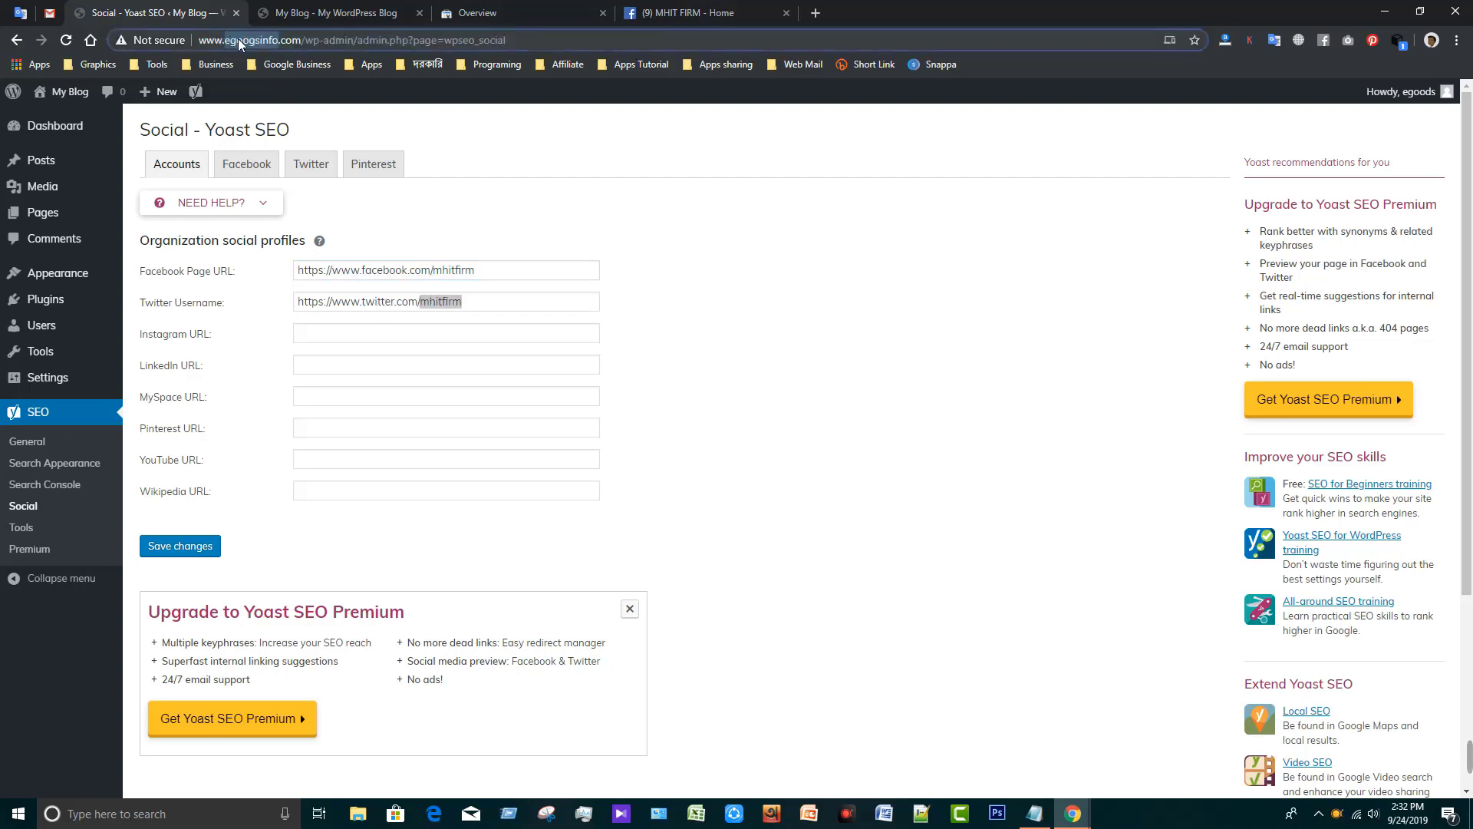
key("ctrl+c")
double_click(532, 269)
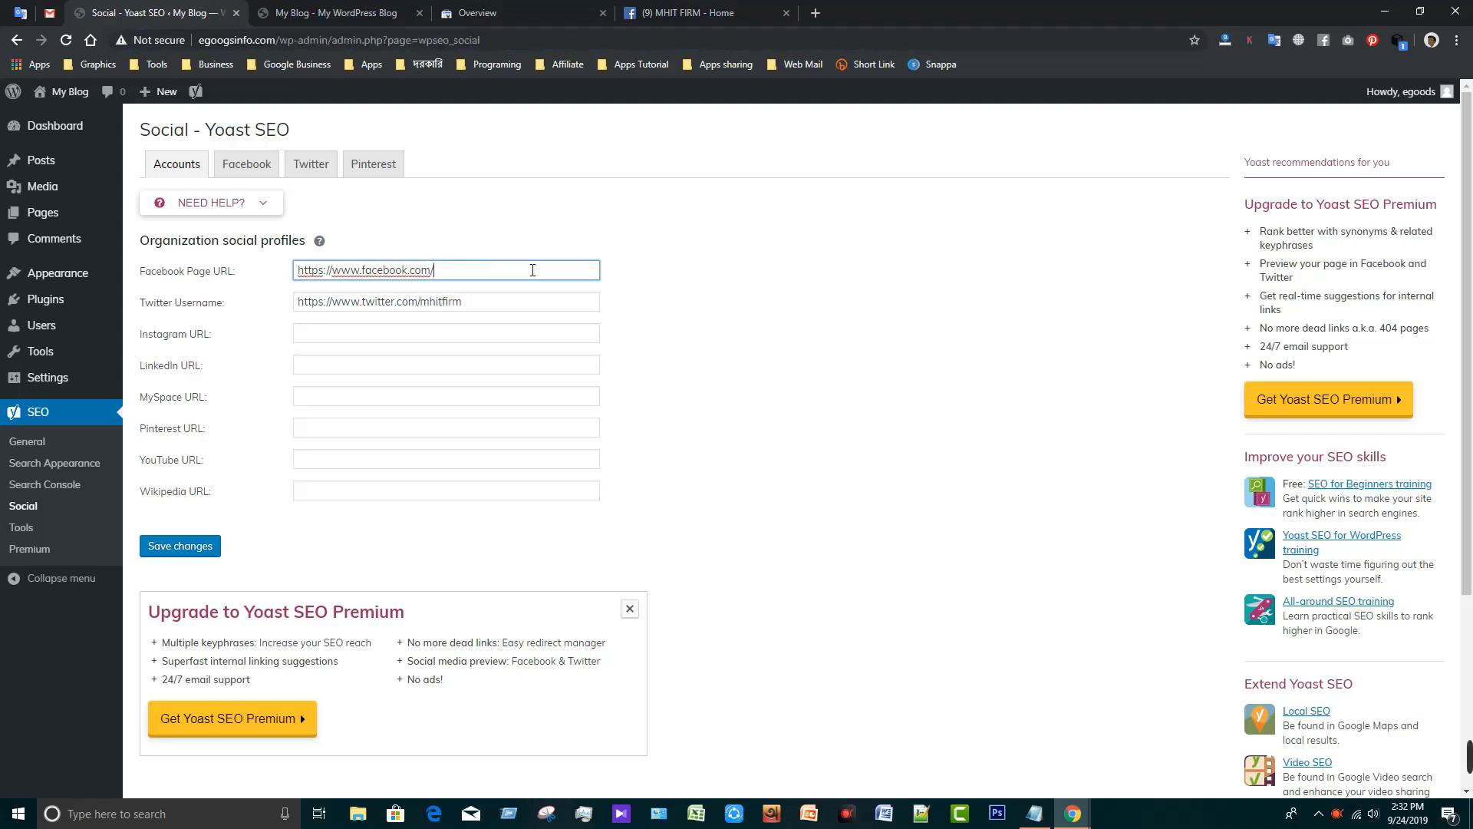
key("ctrl+v")
left_click_drag(475, 301, 418, 301)
key("ctrl+v")
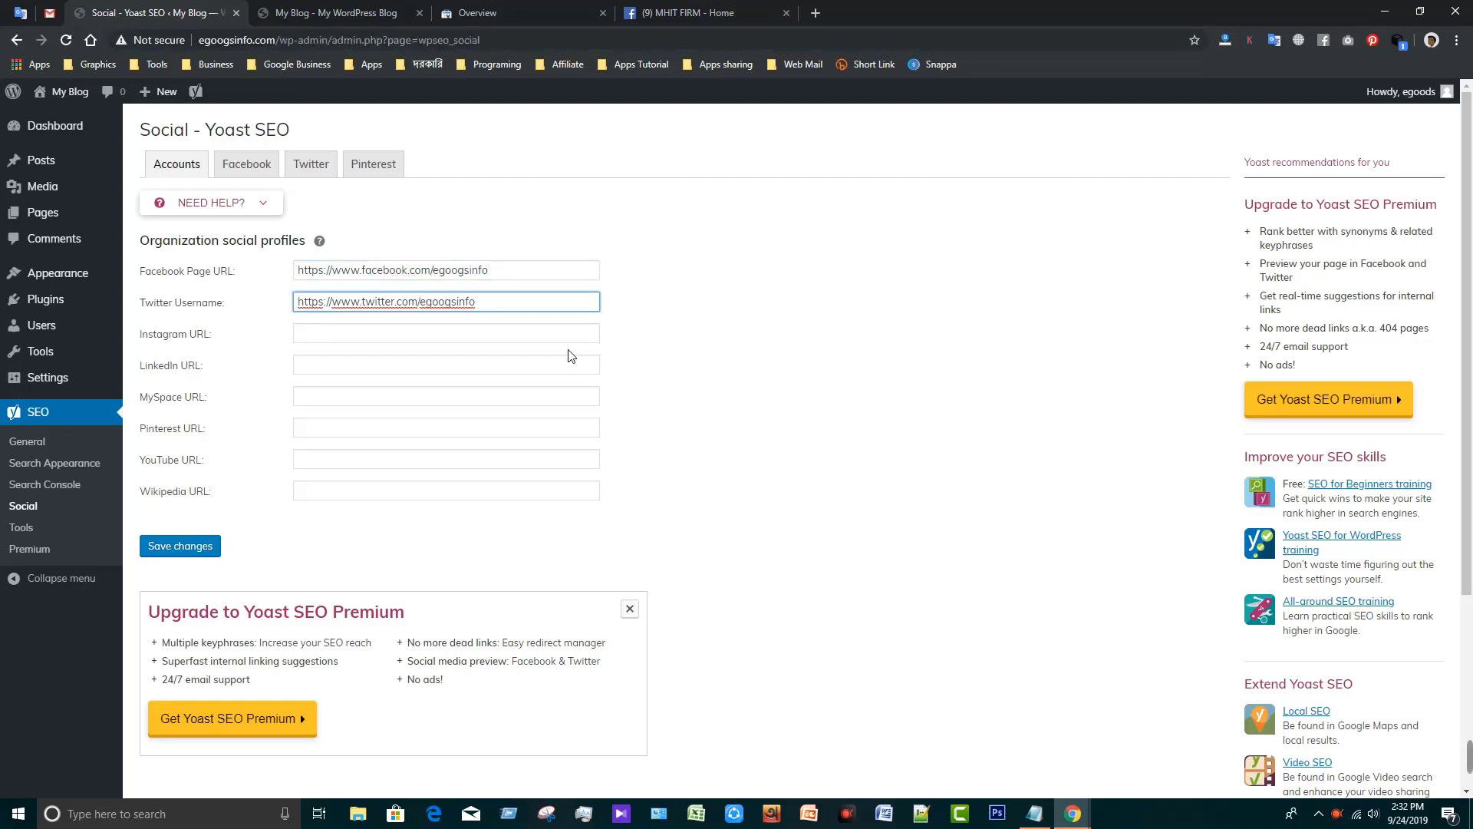
left_click(360, 333)
left_click(333, 366)
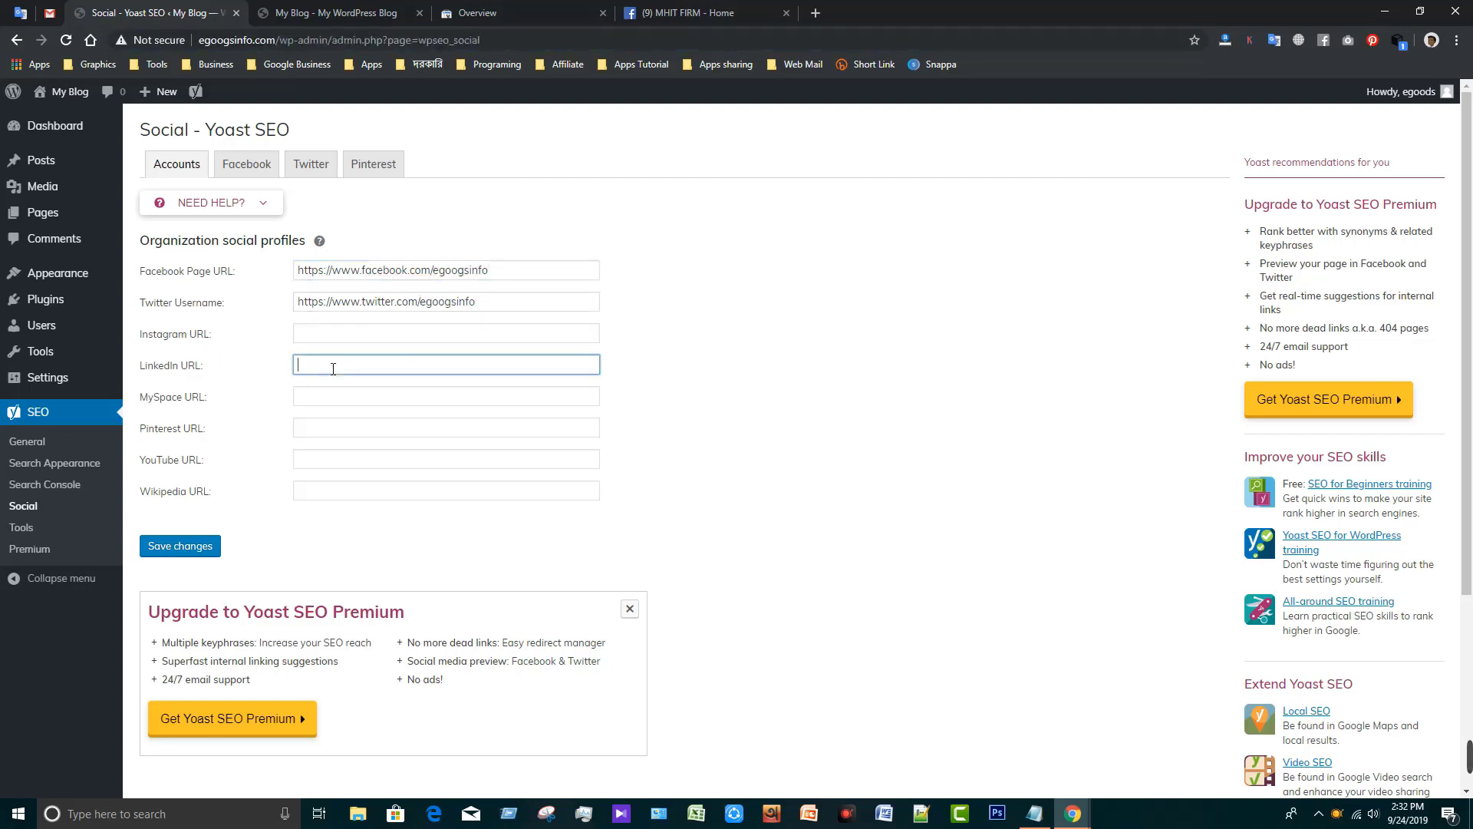
left_click(383, 398)
left_click(361, 429)
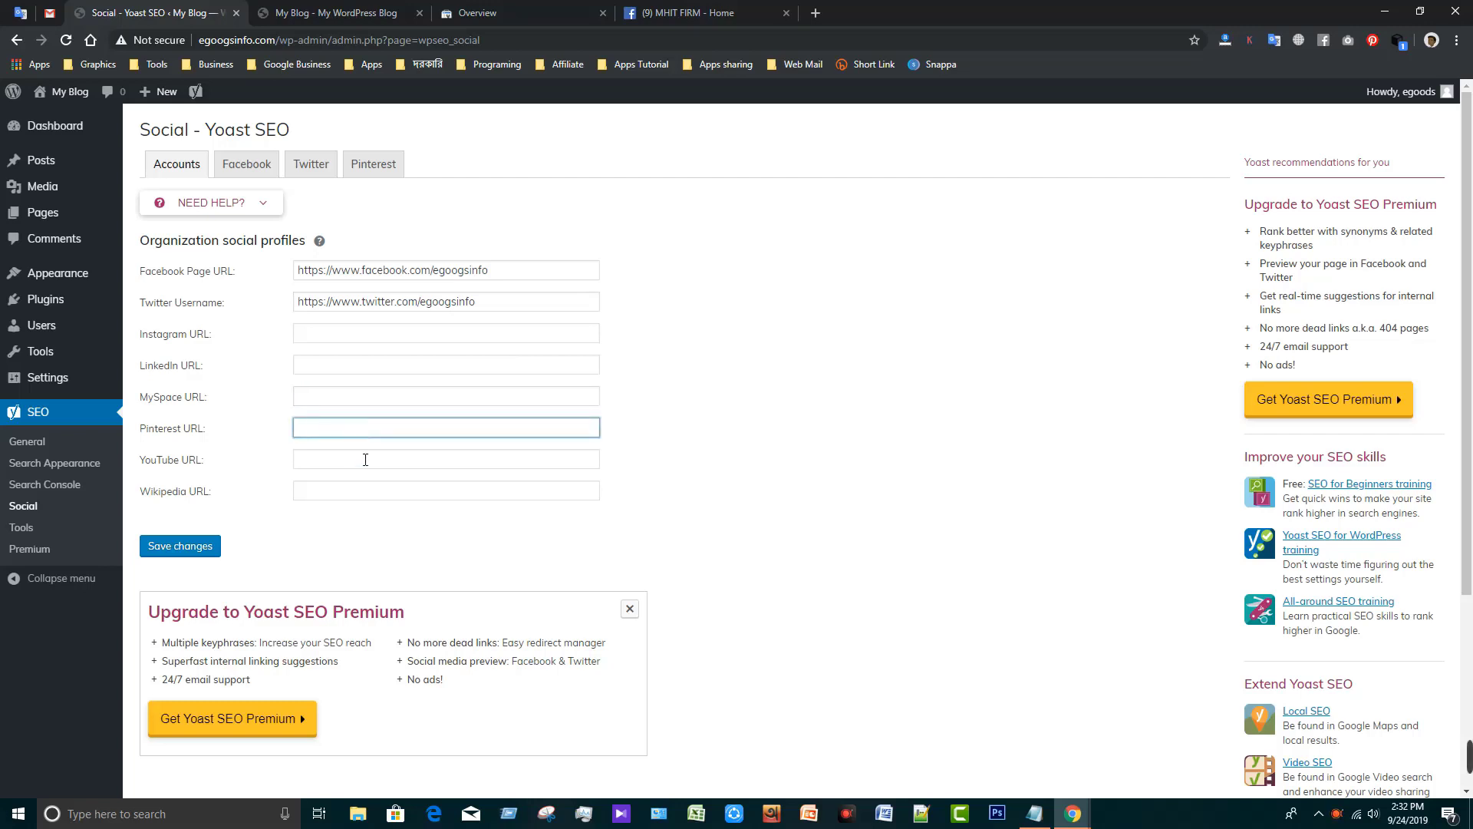
left_click(365, 458)
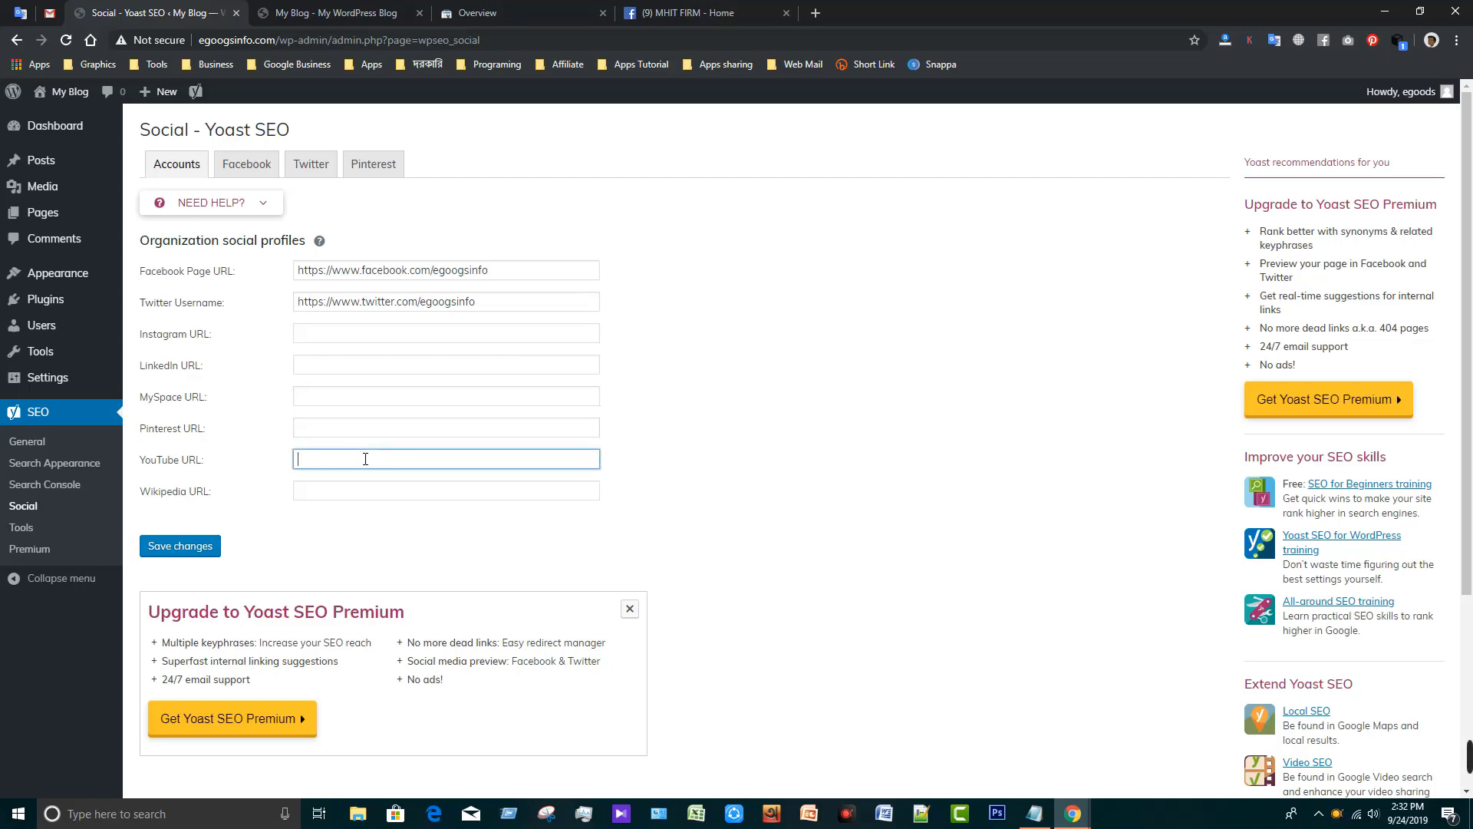
left_click(331, 490)
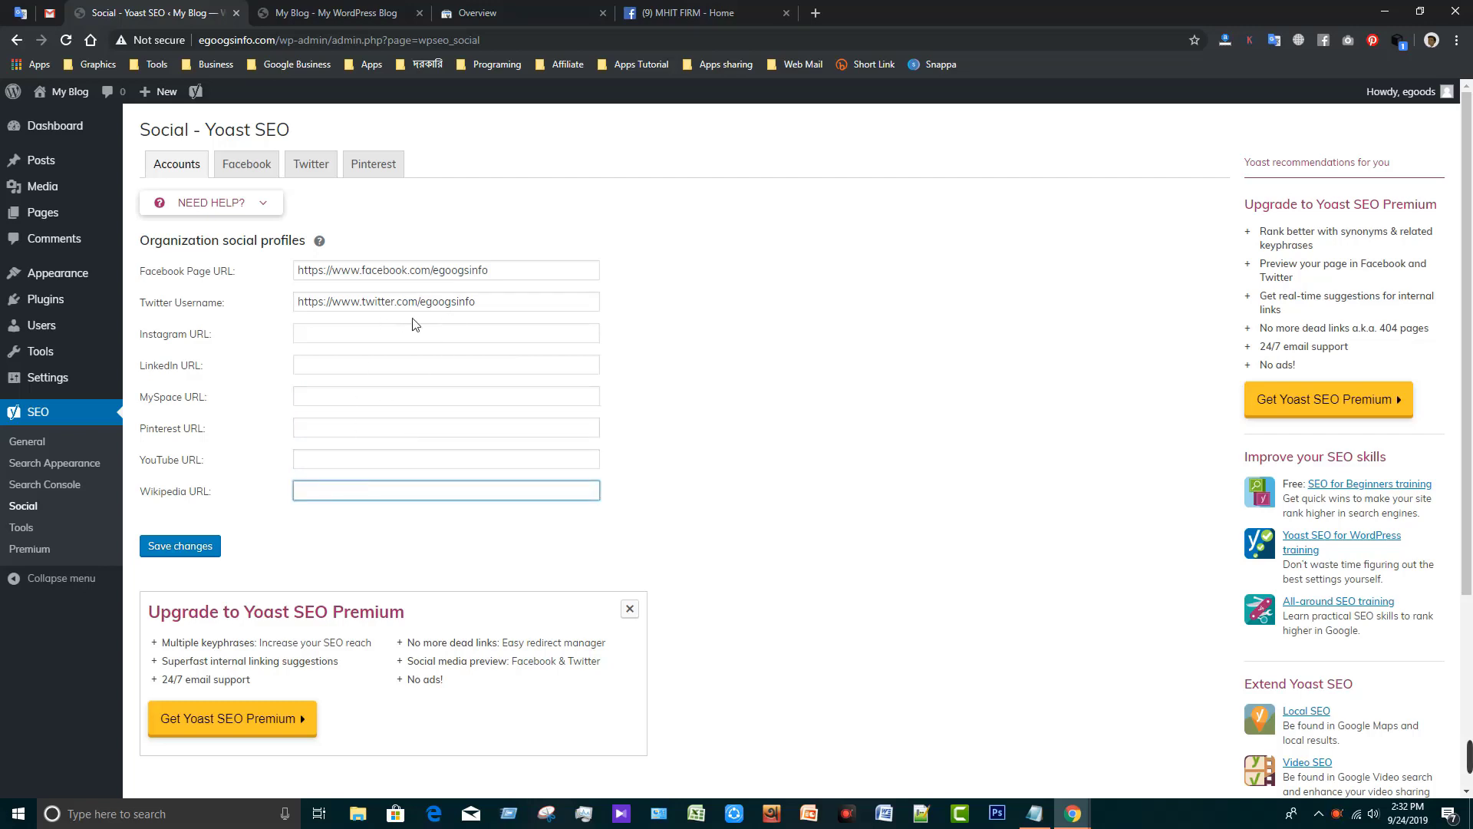